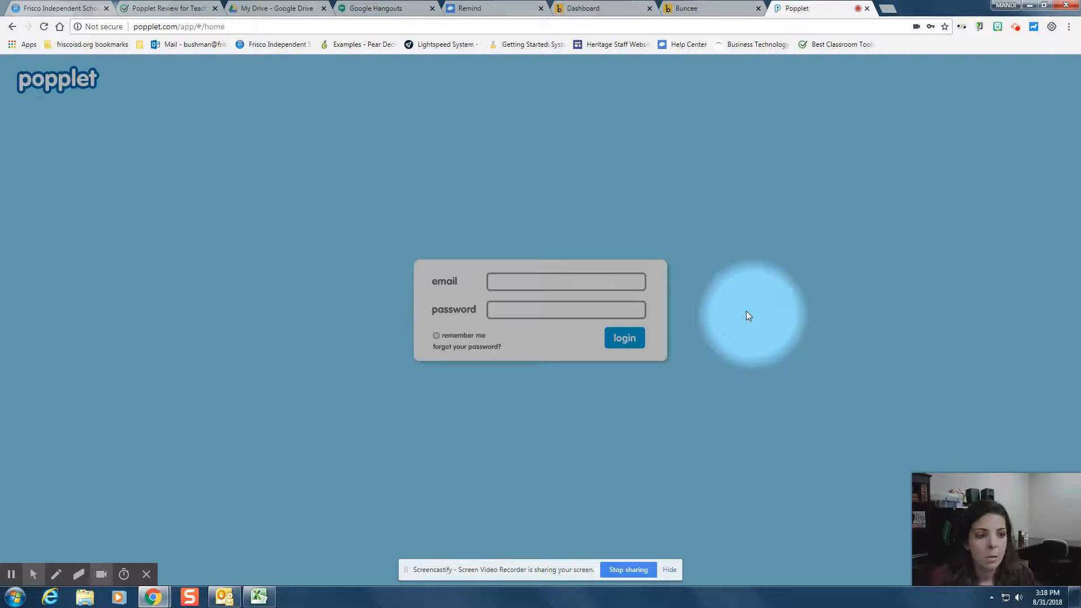
Log in to Popplet with the account e-mail and password
left_click(554, 278)
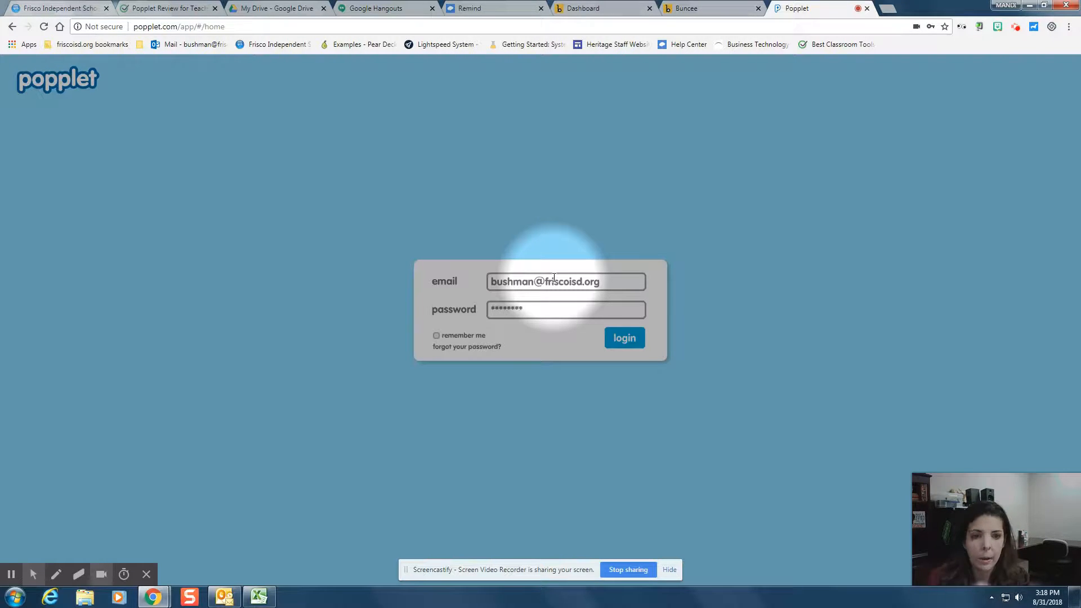
left_click(621, 337)
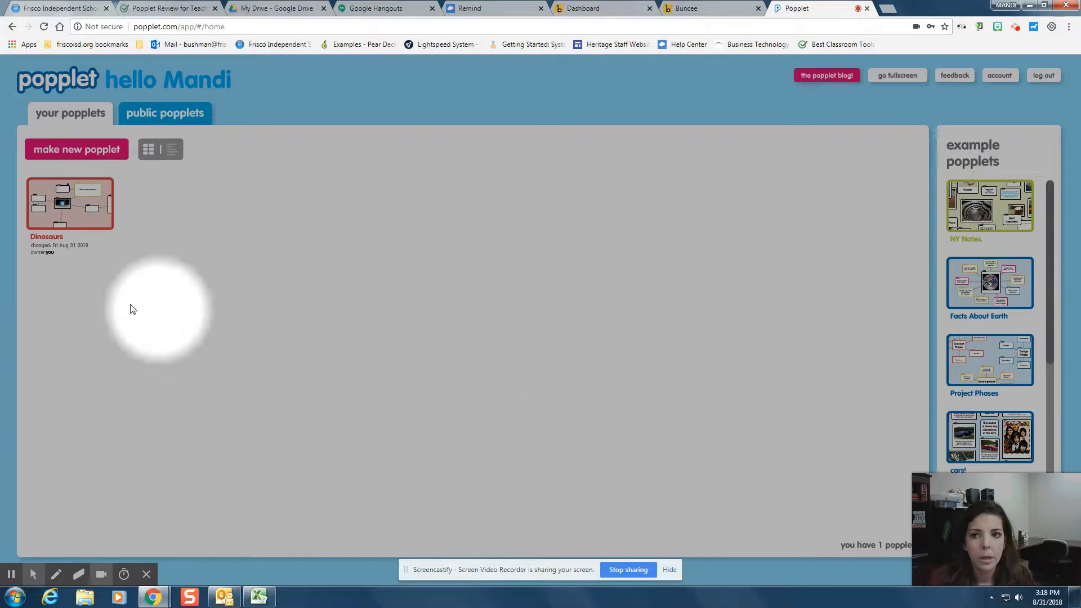
Delete the existing Dinosaurs popplet and confirm its removal
left_click(106, 176)
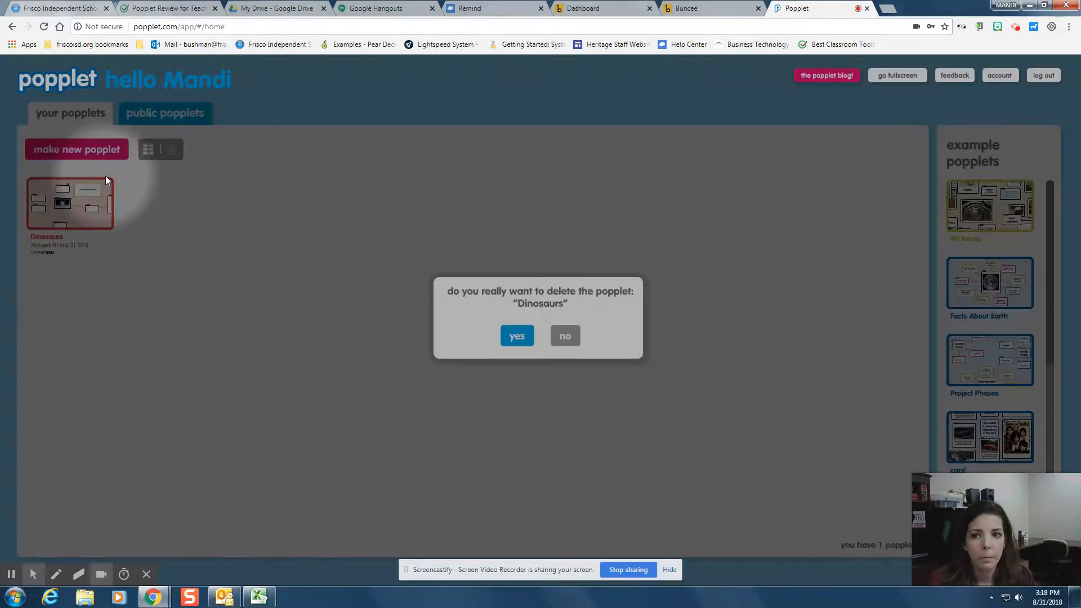
left_click(514, 337)
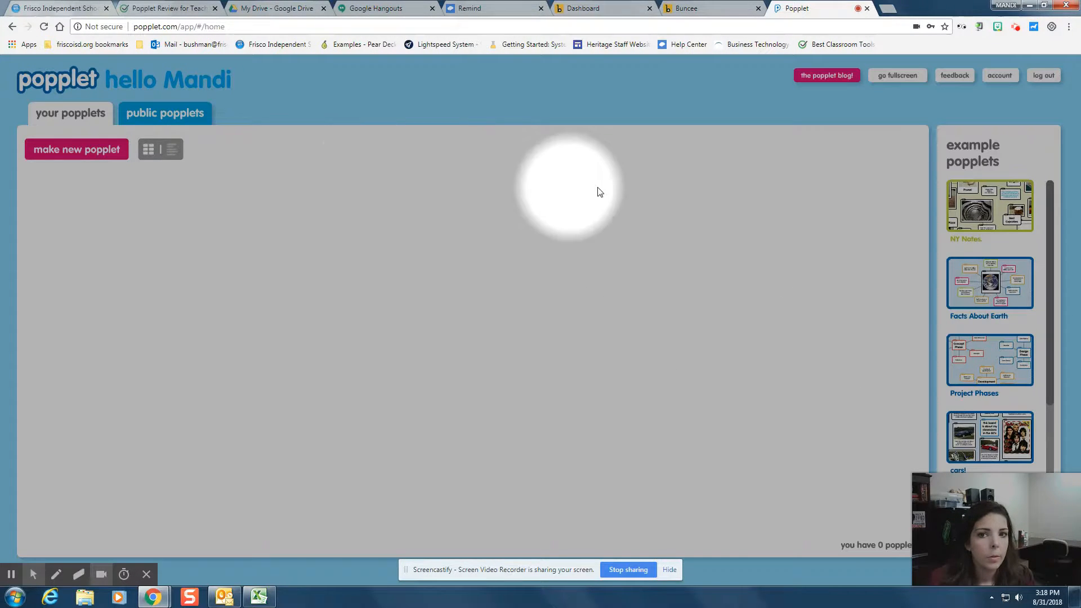
Browse the example popplets, examine the Facts About Earth mind map, and return to the home page
left_click_drag(1047, 241, 1059, 341)
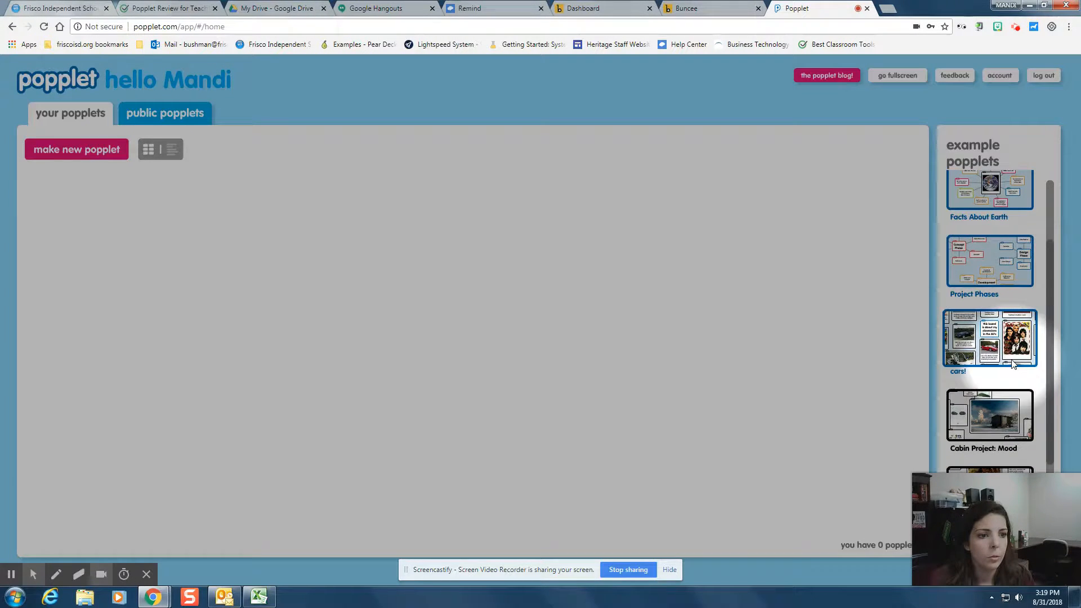
left_click_drag(1049, 353, 1042, 297)
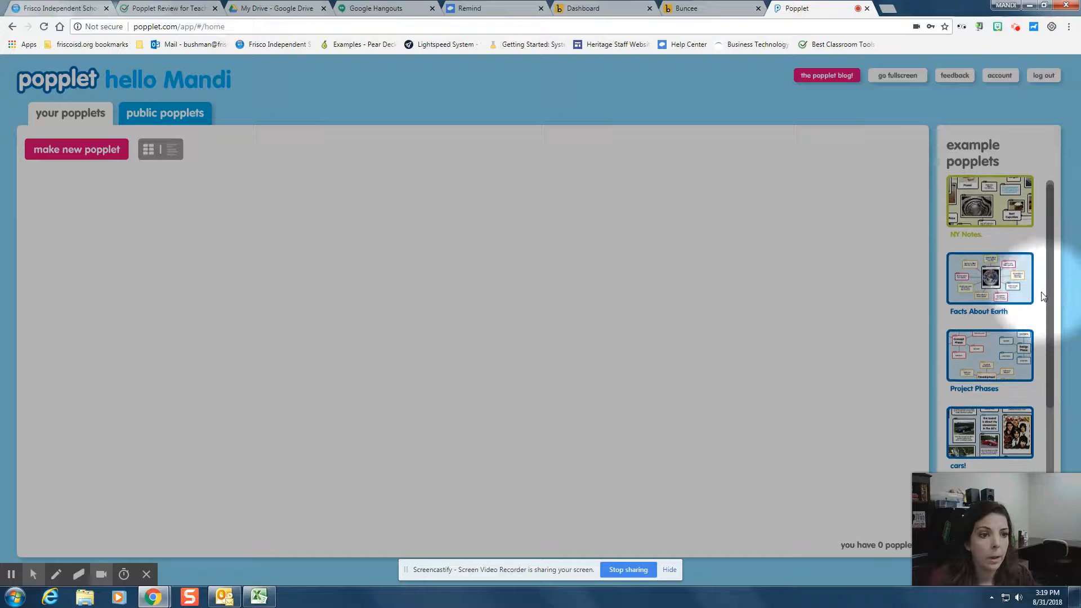
left_click(1008, 289)
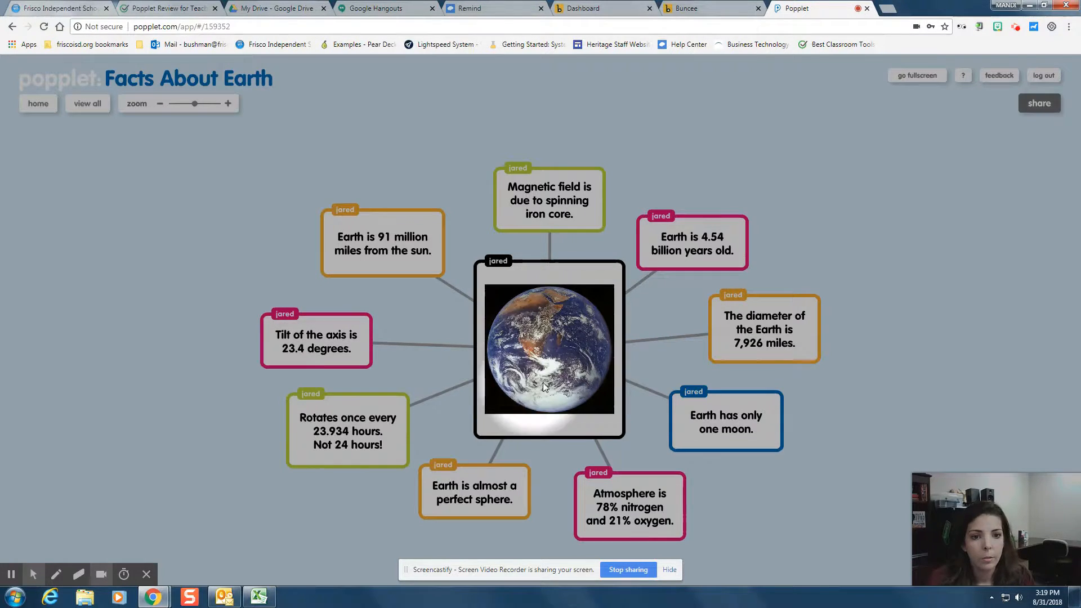
left_click_drag(560, 339, 532, 273)
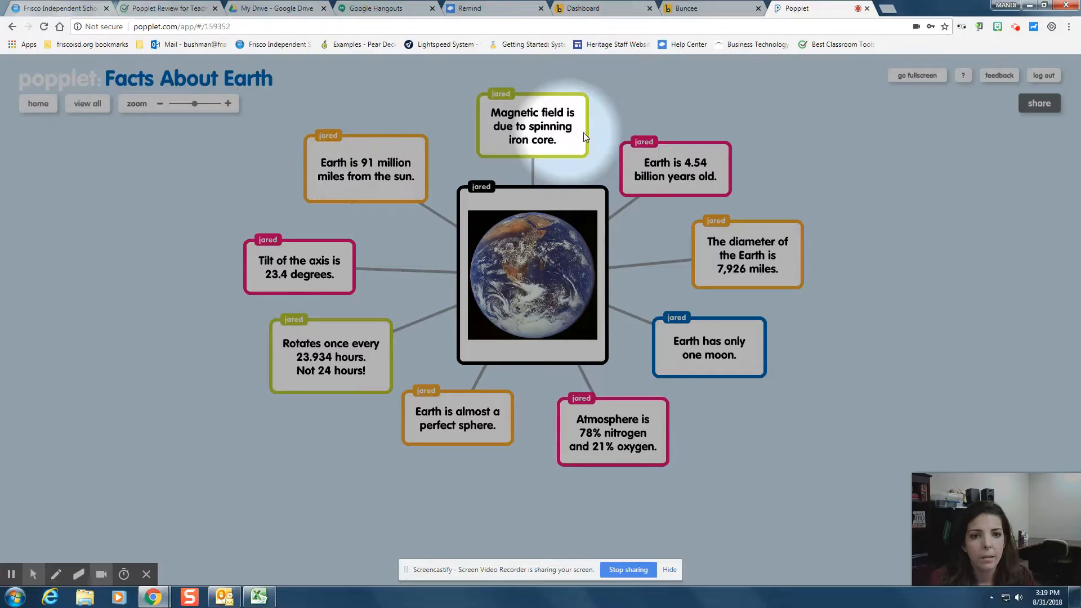
left_click(37, 104)
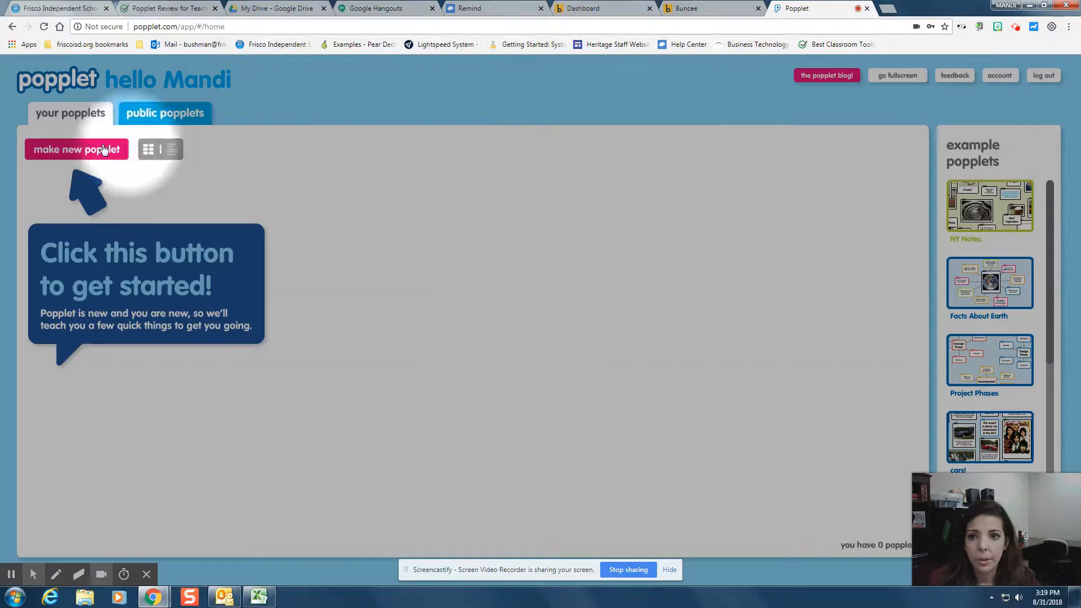
Create a new popplet named Cats with blue as its color
left_click(79, 147)
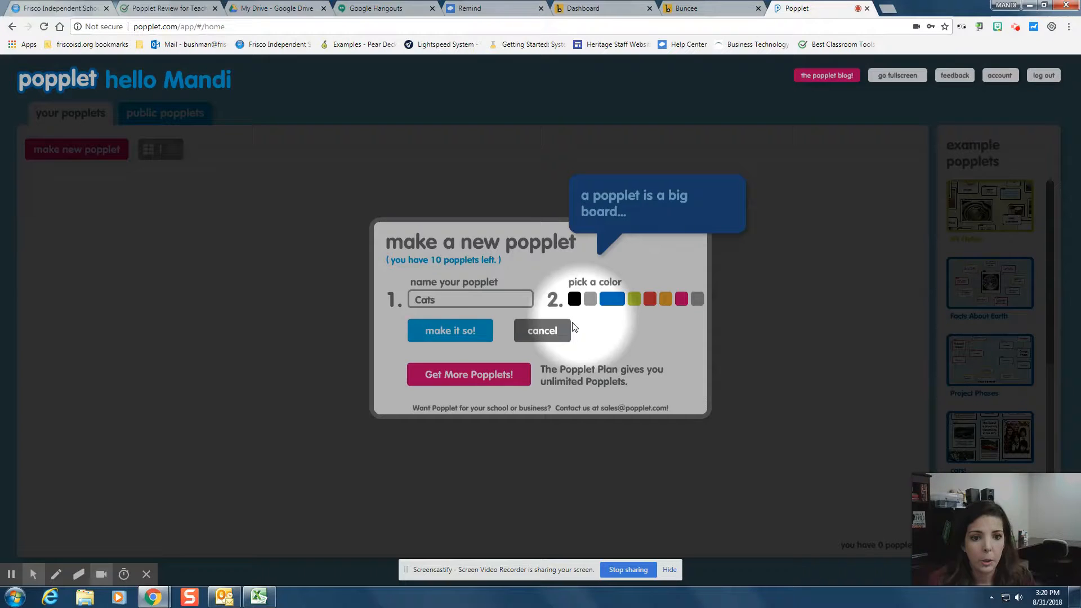
left_click(438, 332)
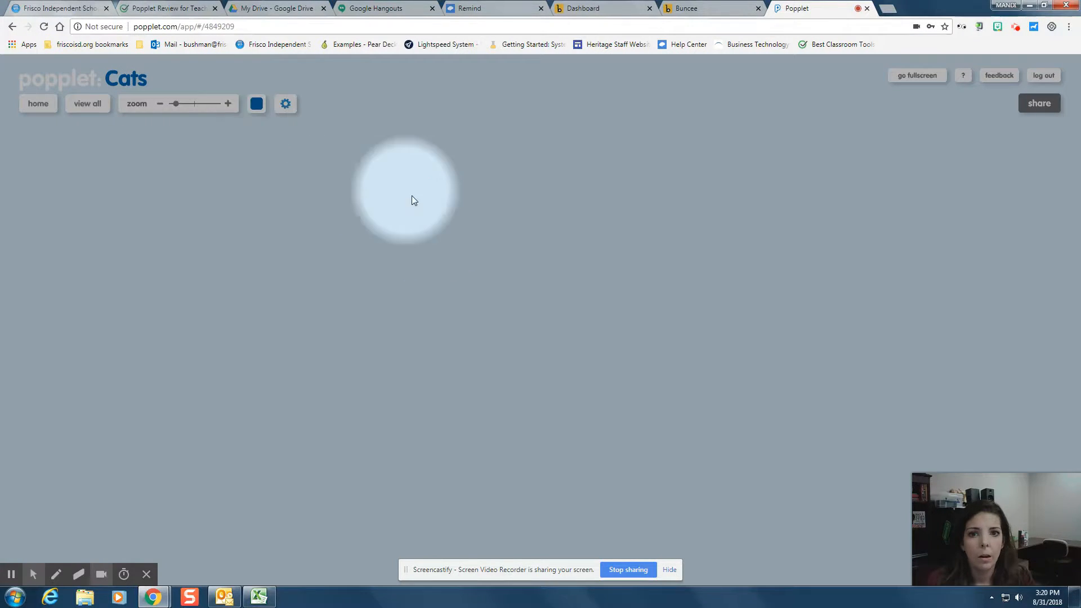
Add an empty popple to the Cats board and move it slightly higher
double_click(495, 269)
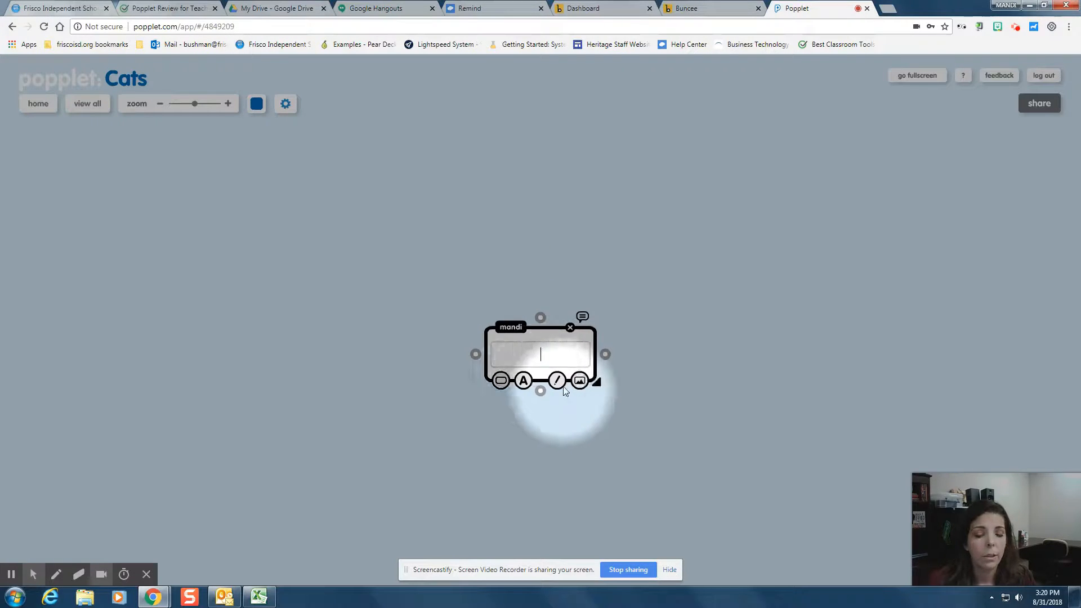
left_click_drag(540, 332, 533, 267)
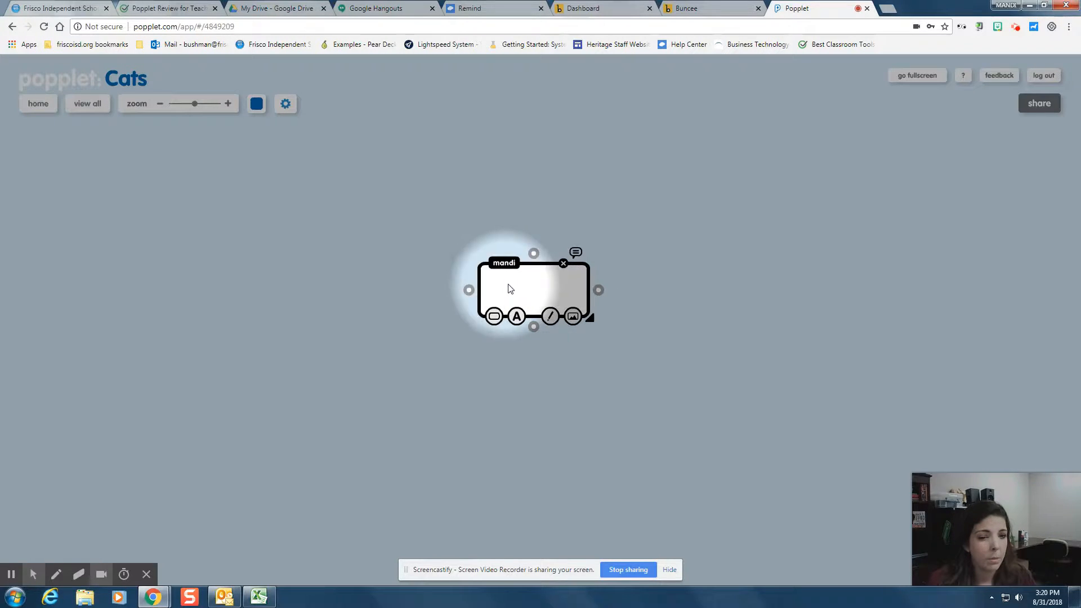
Try blue, red and orange borders on the empty popple and settle on pink
left_click(495, 316)
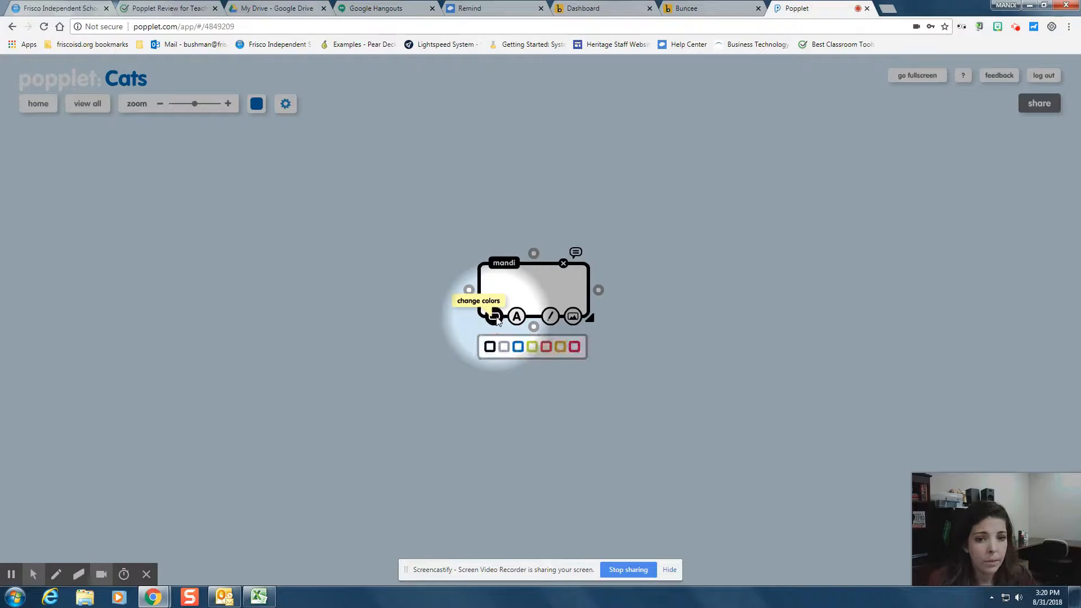
left_click(518, 347)
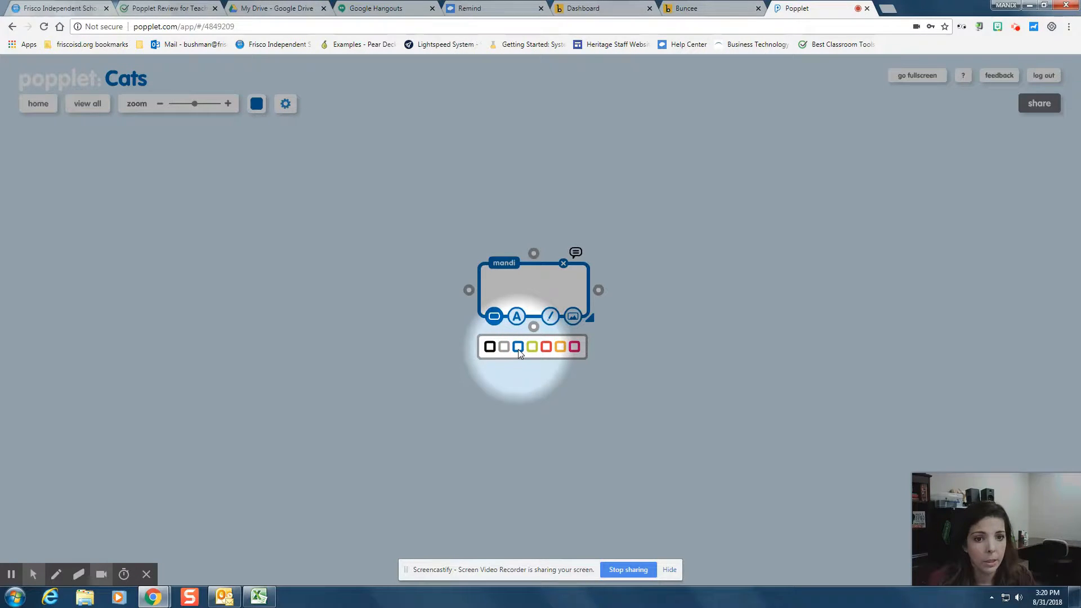
left_click(546, 348)
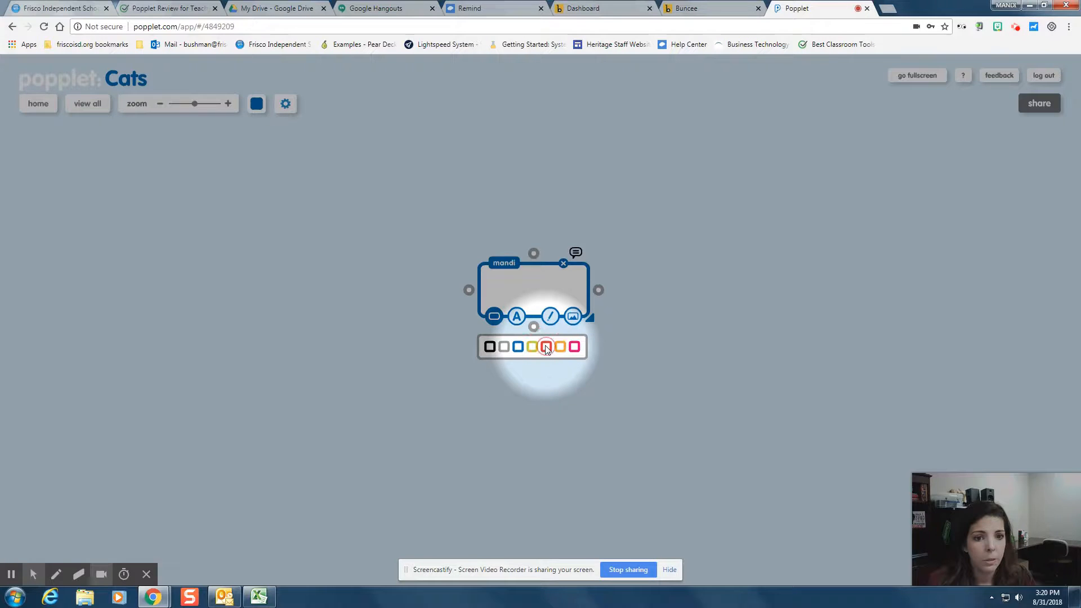
left_click(561, 347)
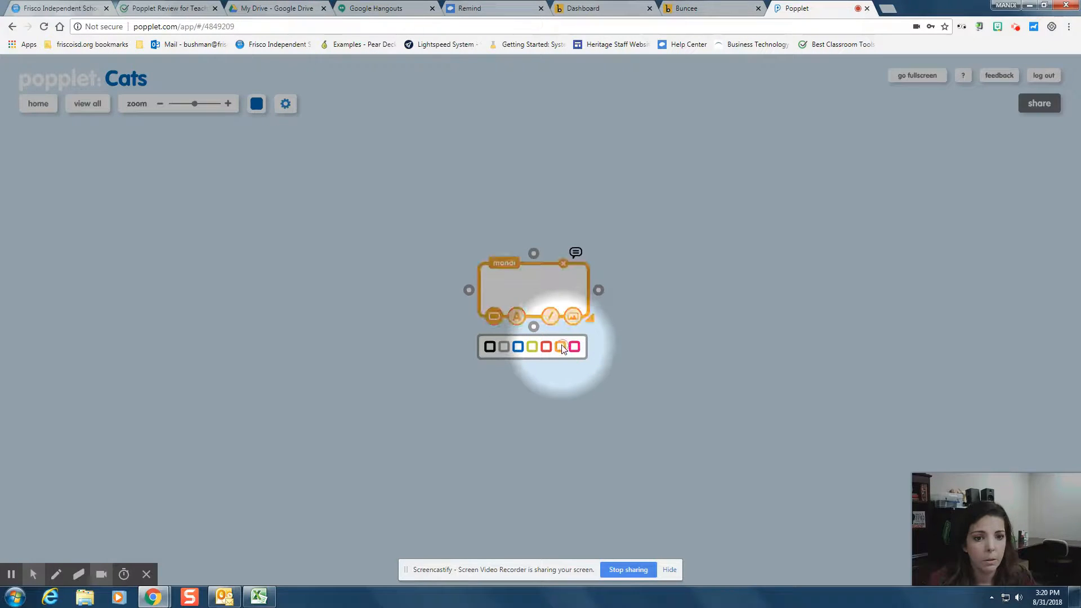
left_click(574, 347)
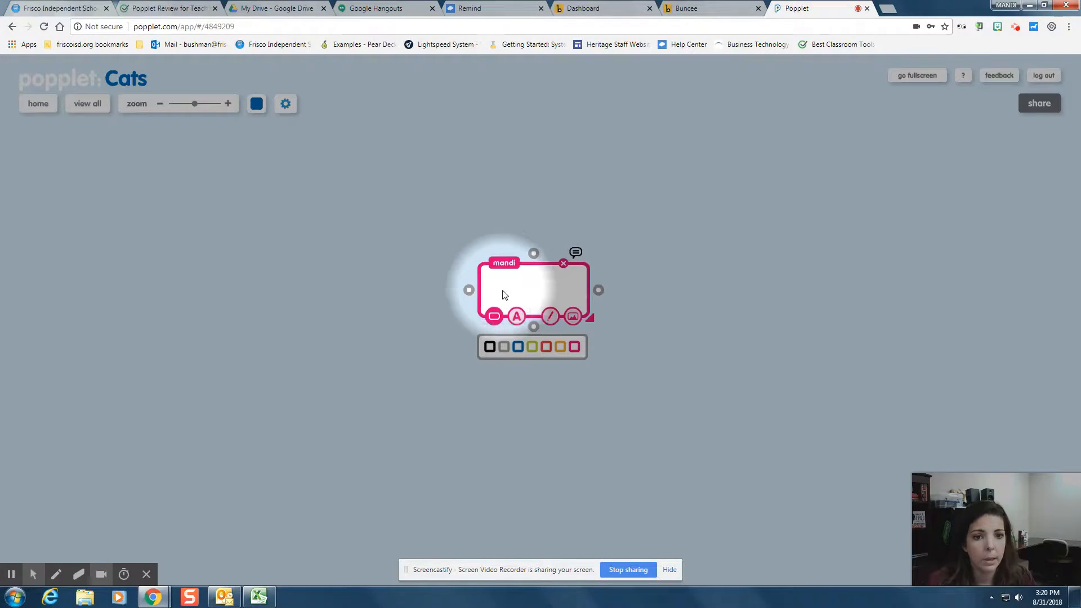
Look at the pink popple's drawing options and its options for uploading images or videos
left_click(552, 316)
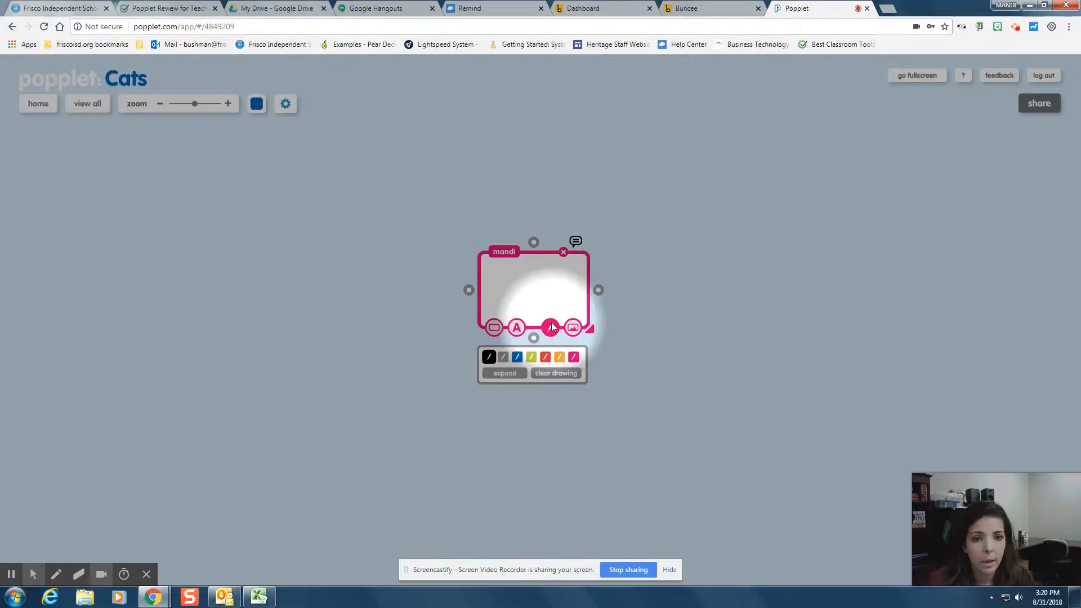
left_click(571, 331)
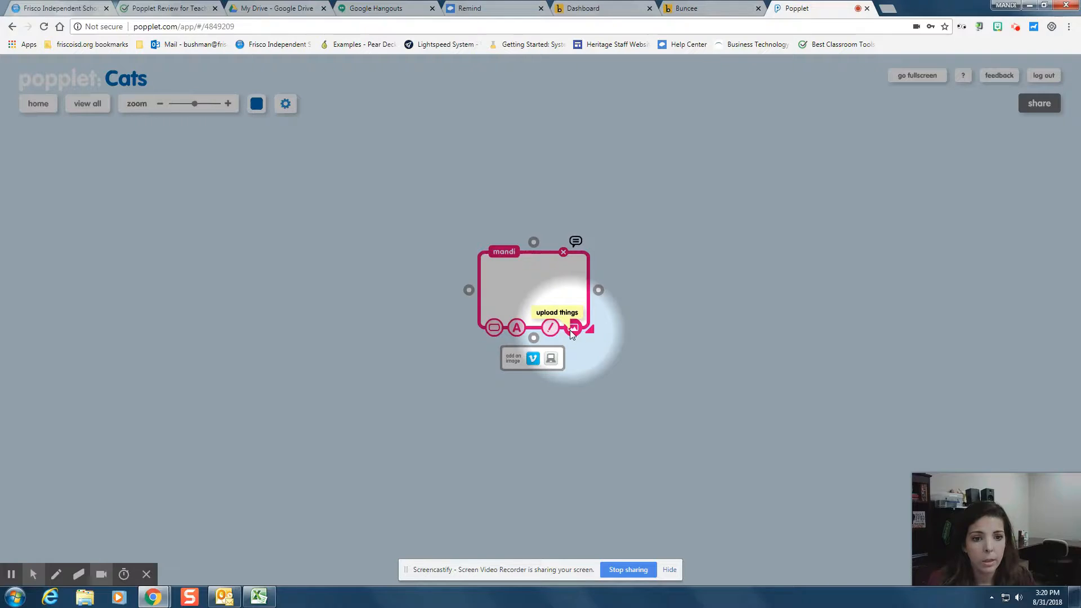
left_click(551, 361)
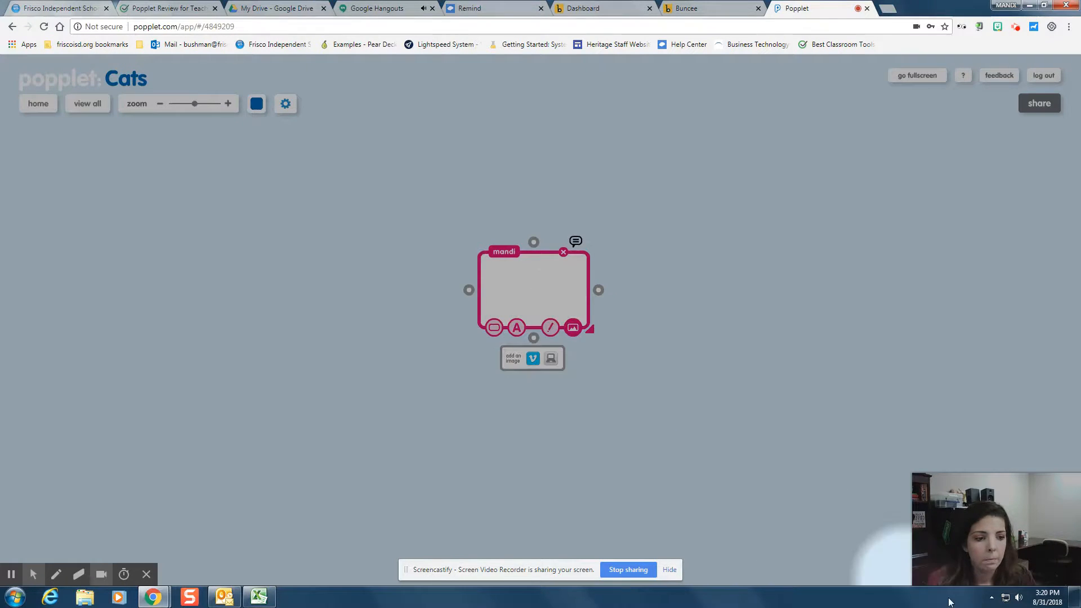
Mute the computer's system sound
left_click(1019, 598)
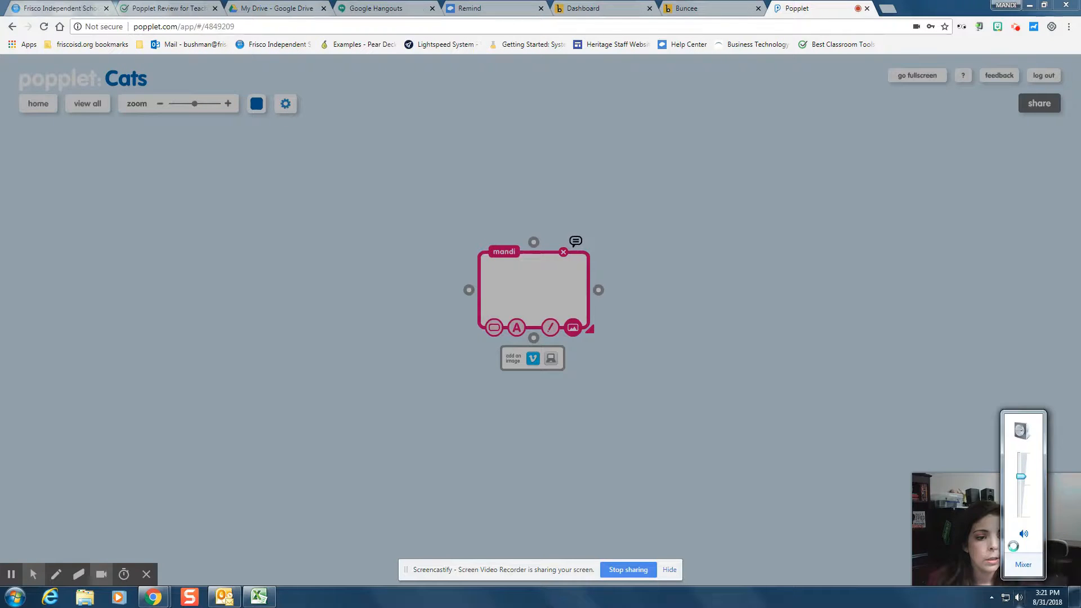
left_click(1024, 533)
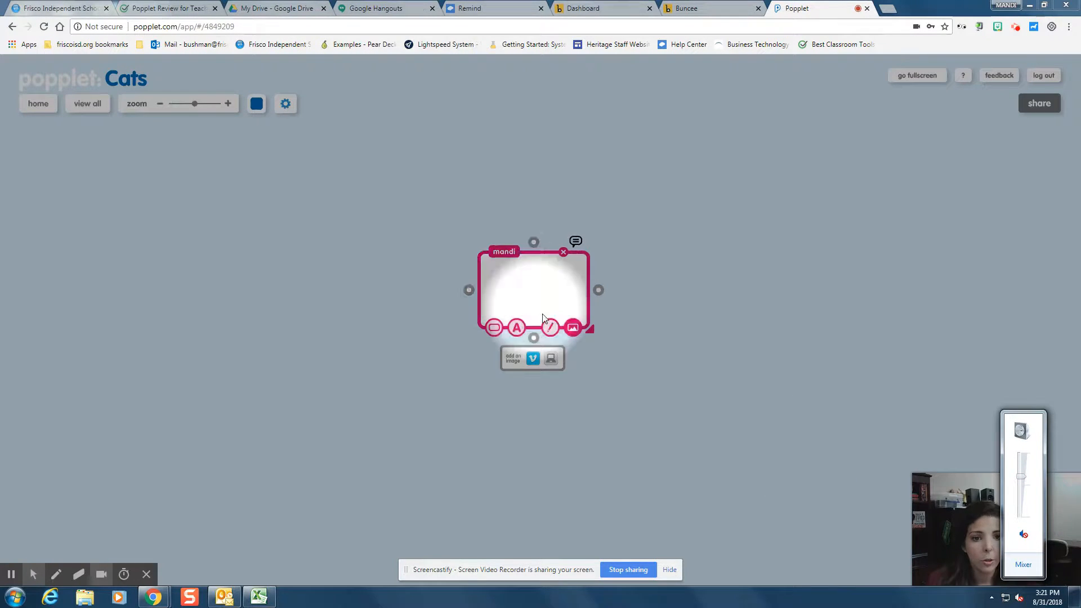
Search Vimeo for "cat" and place the video A Cat's Parade on the board over the empty popple
left_click(533, 359)
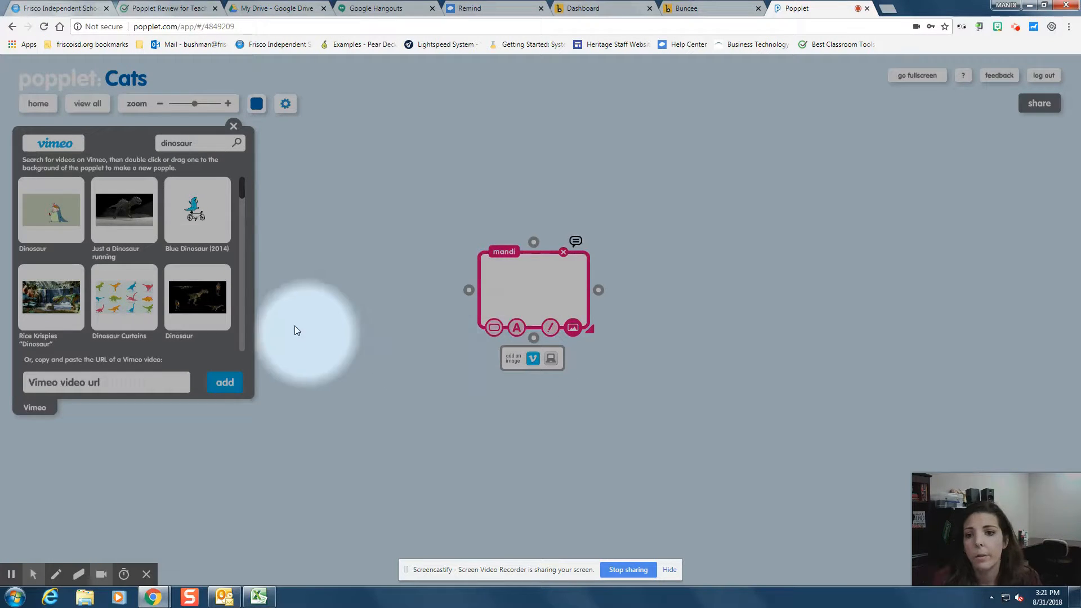
double_click(176, 142)
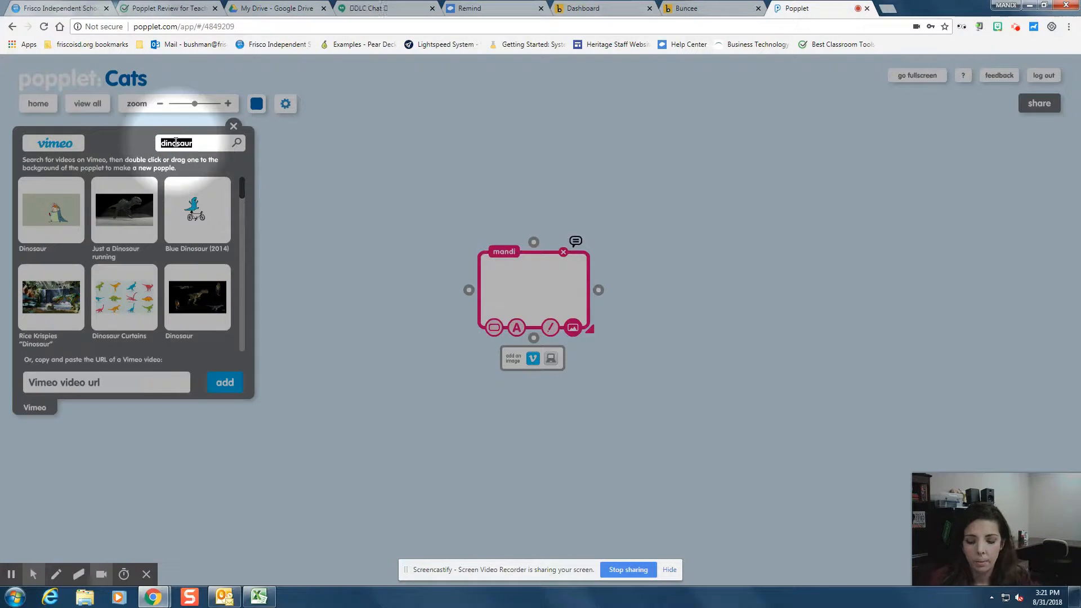
key("Return")
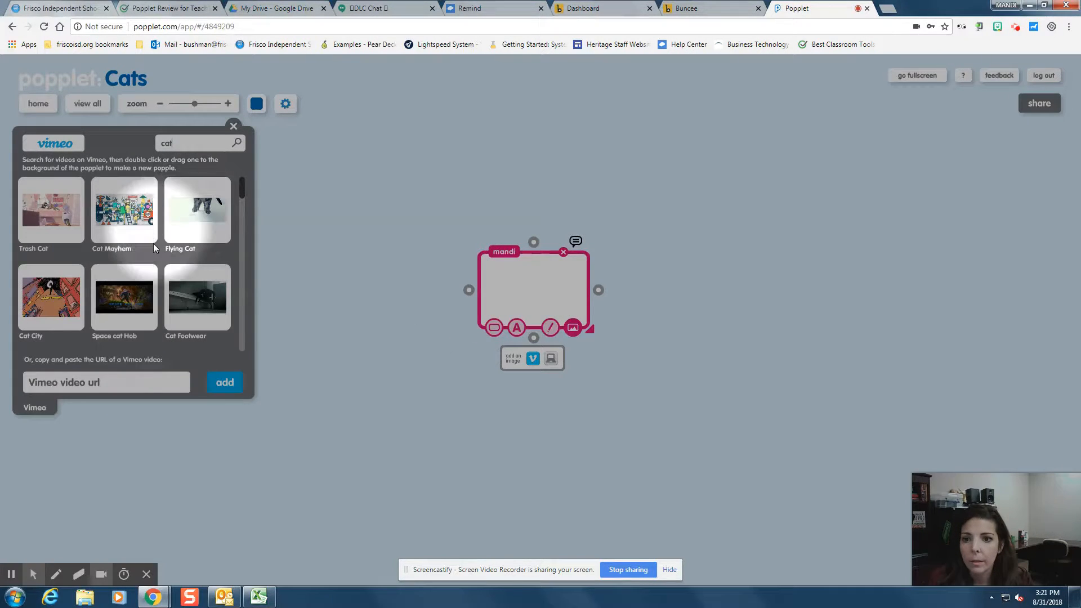
scroll(145, 296, "down", 2)
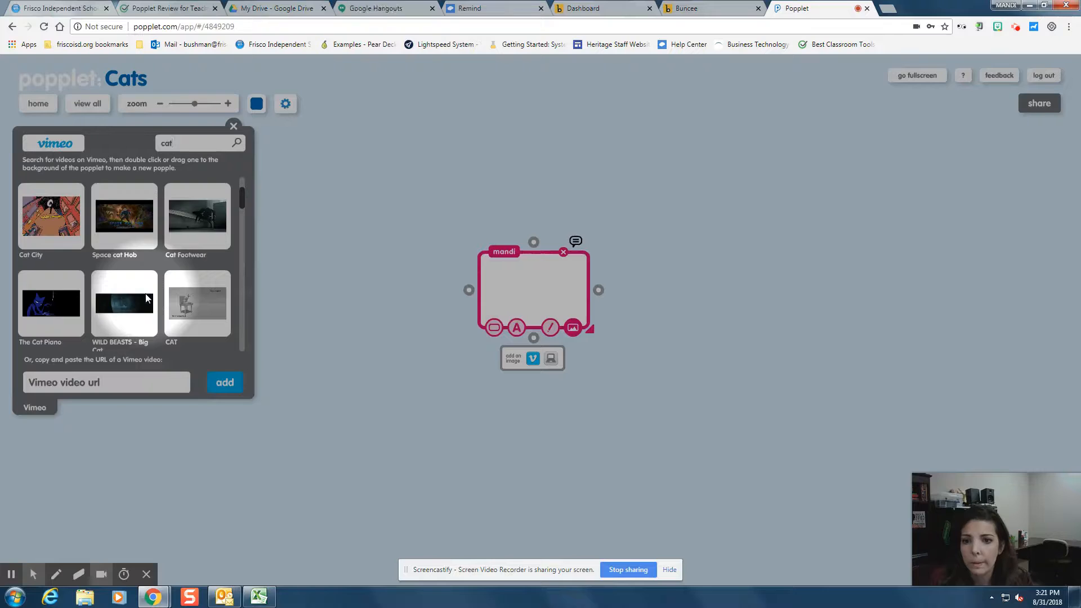
scroll(145, 293, "down", 2)
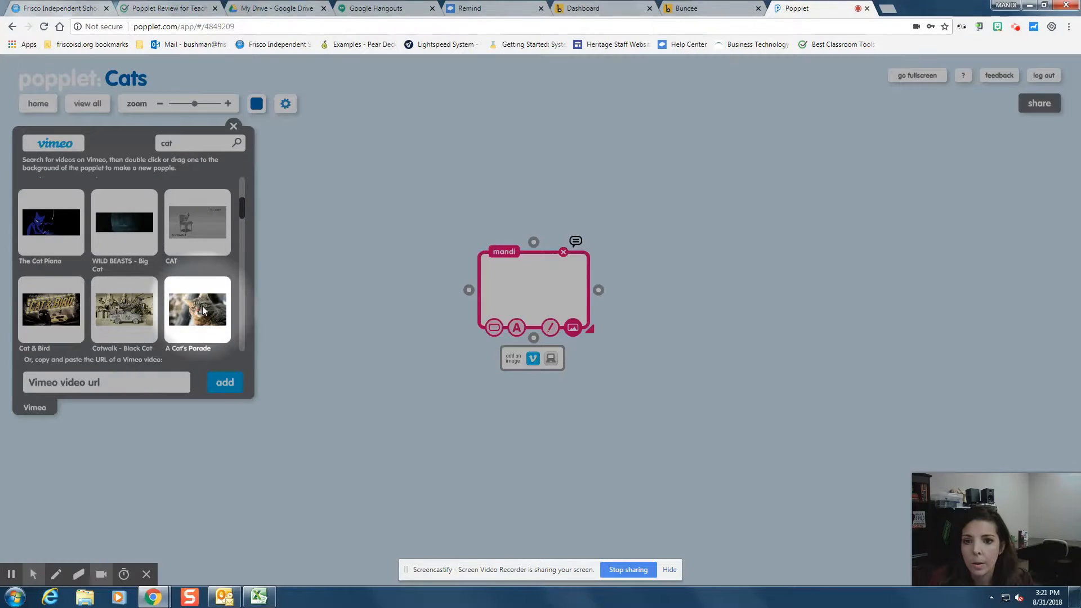
left_click_drag(203, 310, 539, 285)
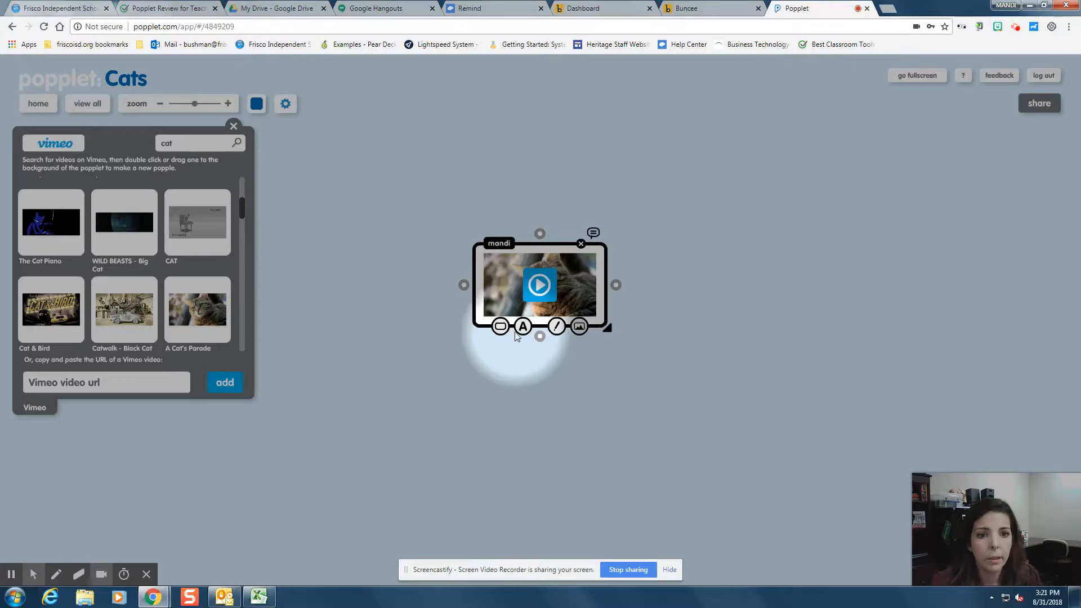
Give the video popple a pink border, and enlarge it to about twice its size with the Vimeo search closed
left_click(500, 326)
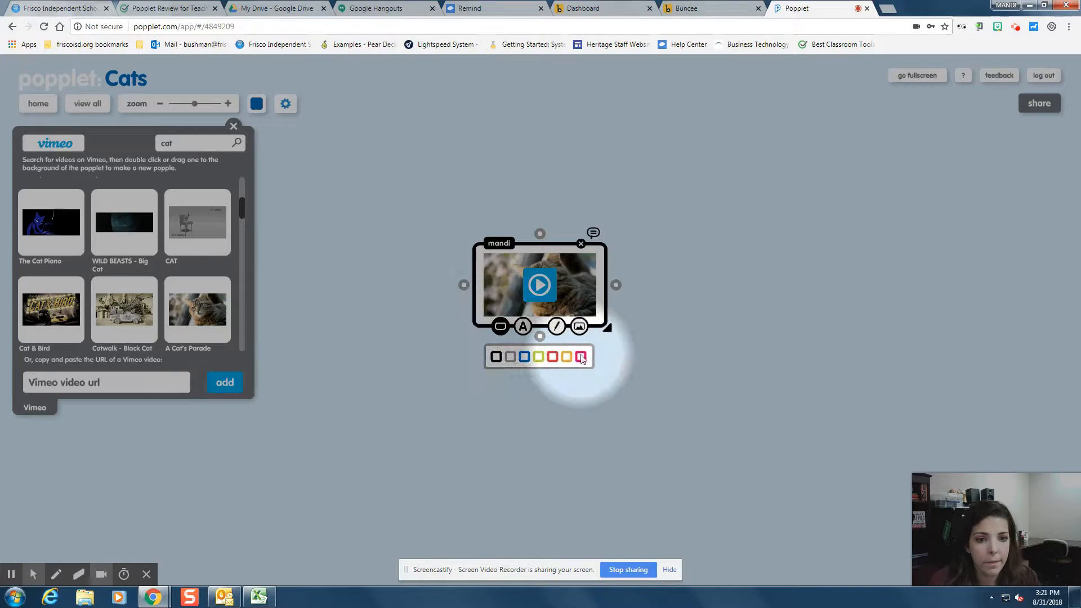
left_click(580, 356)
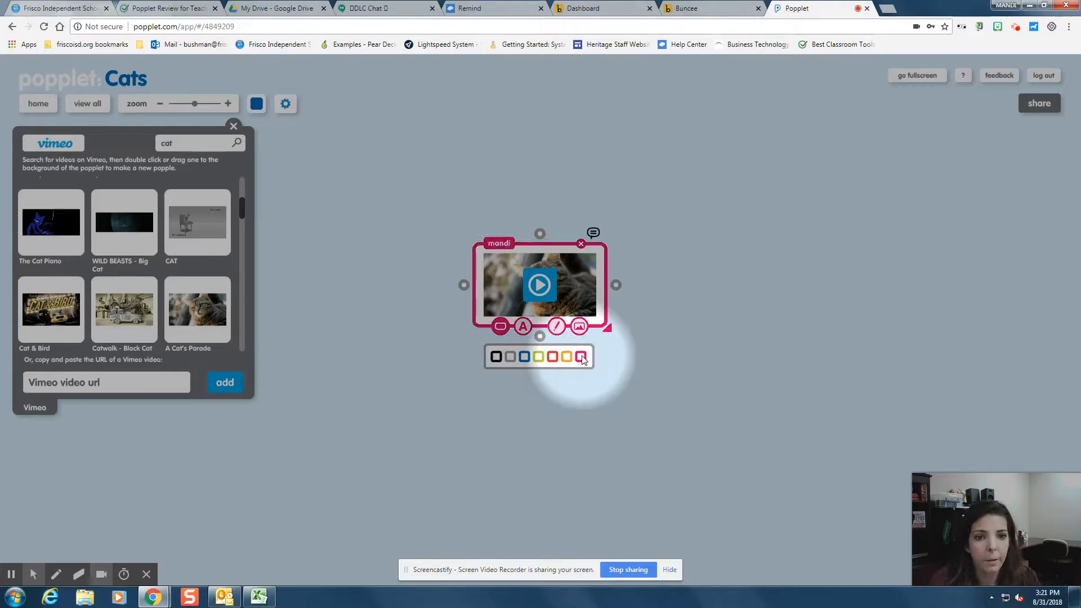
left_click(234, 126)
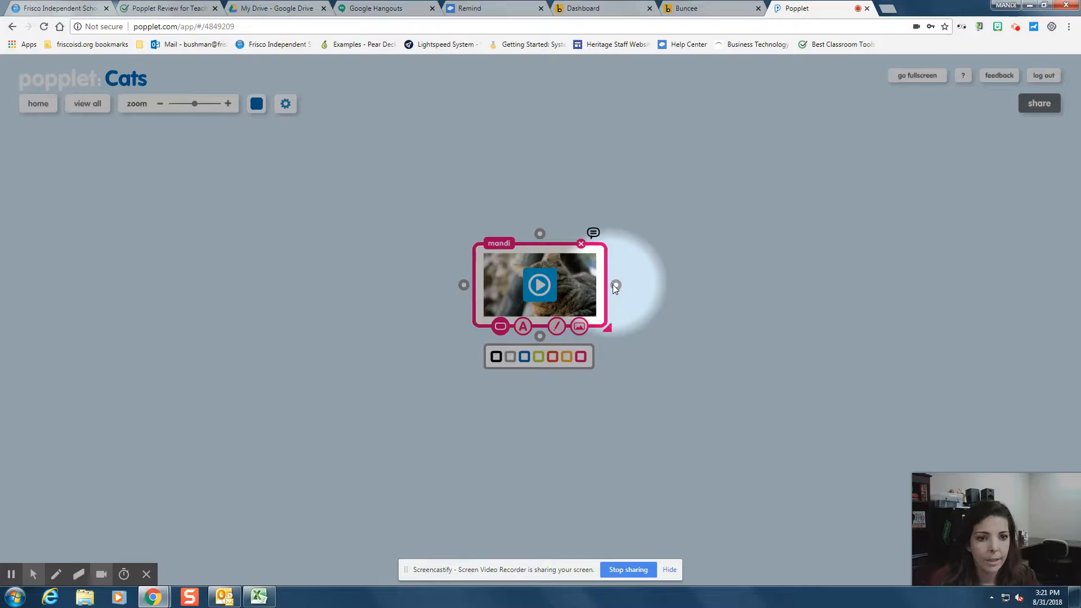
left_click_drag(611, 329, 683, 397)
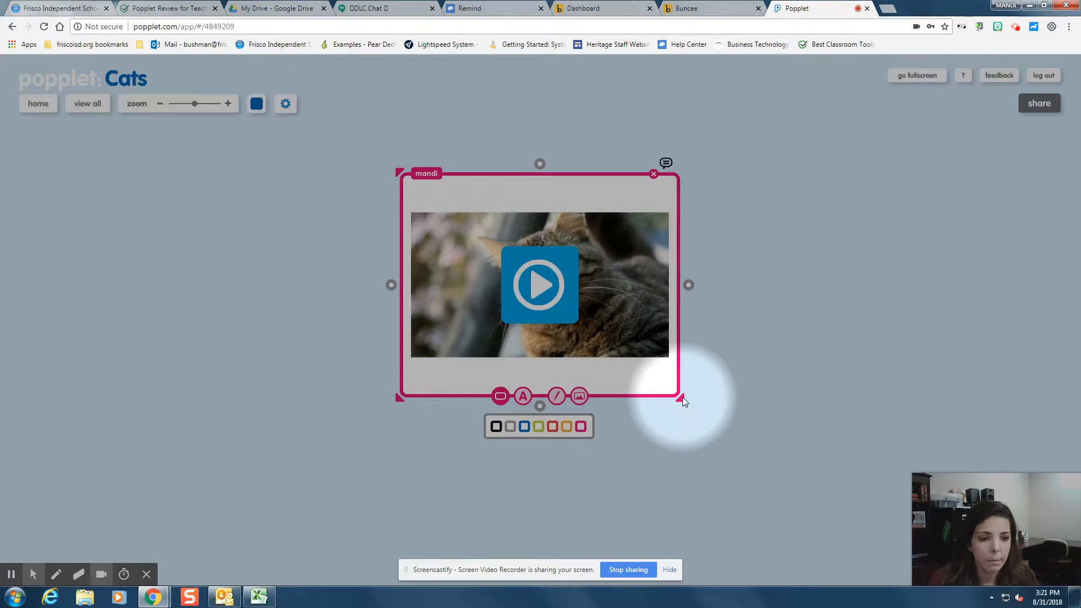
Add a popple connected to the left side of the video popple with the text "Cats are felines."
left_click(391, 285)
left_click(318, 289)
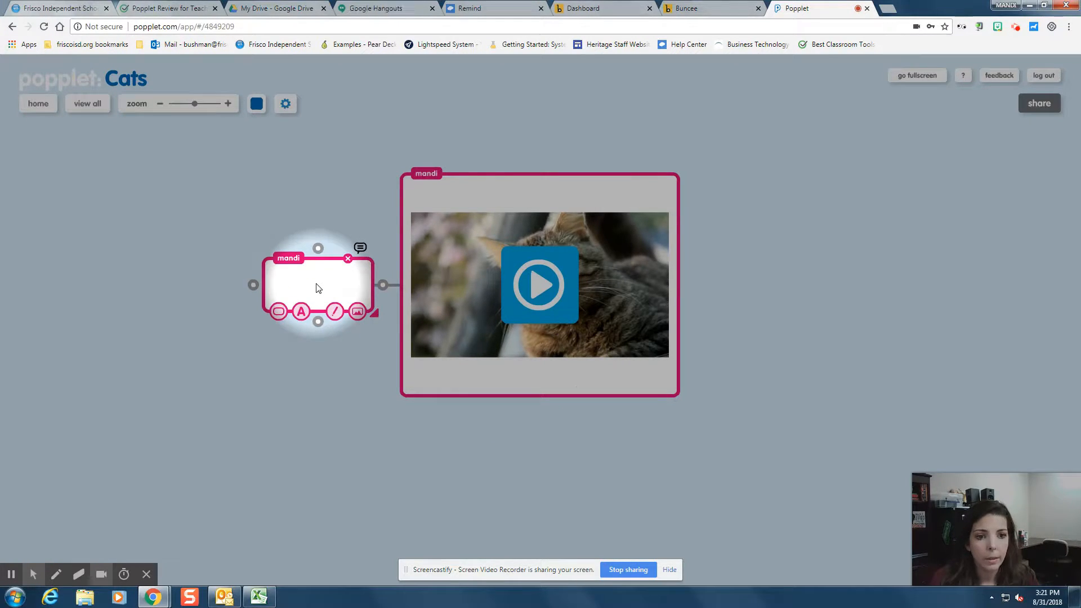
left_click(285, 280)
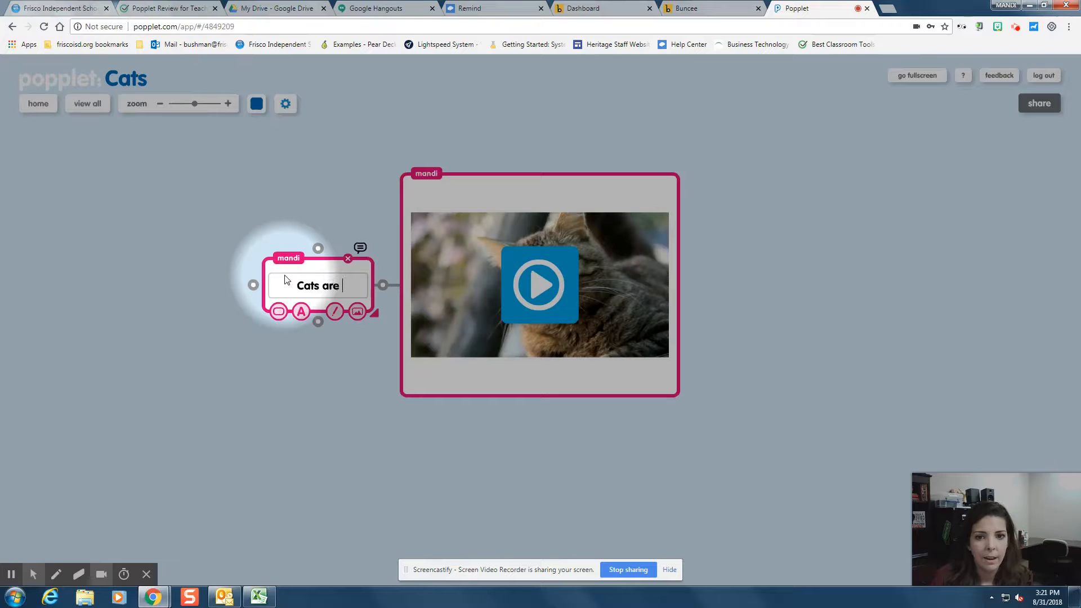
type("Cats are felines.")
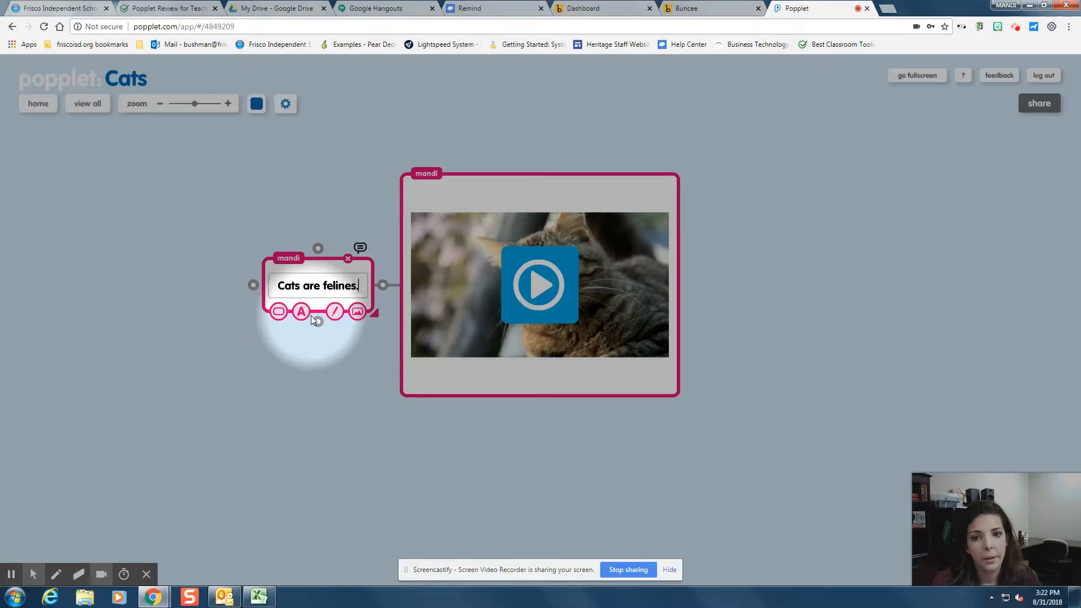
Add a popple connected to the right side of the video popple with the text "People say cats have 9 lives."
left_click(627, 212)
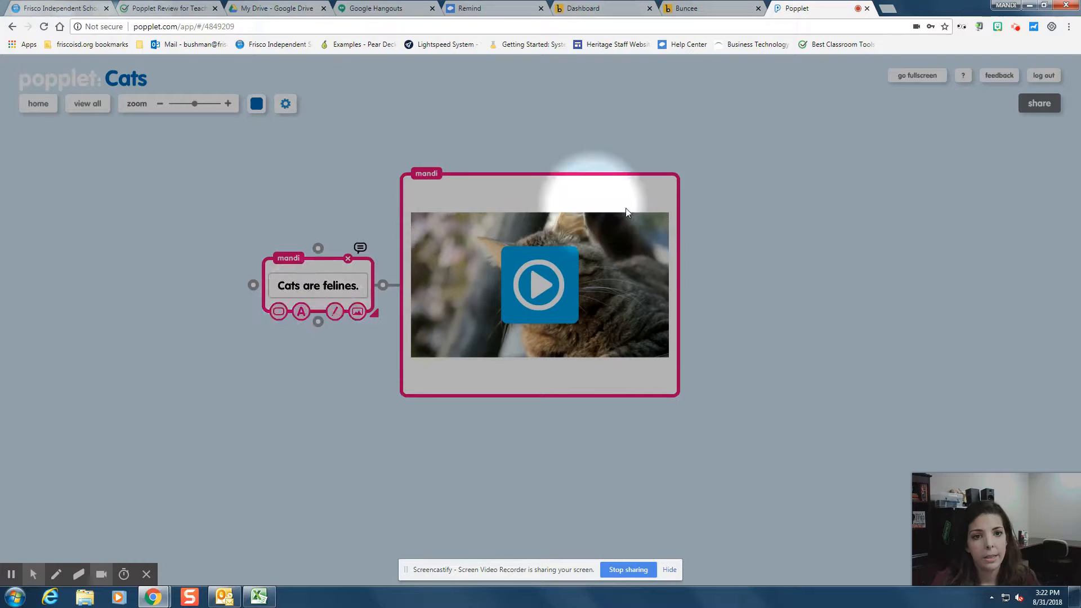
left_click(687, 283)
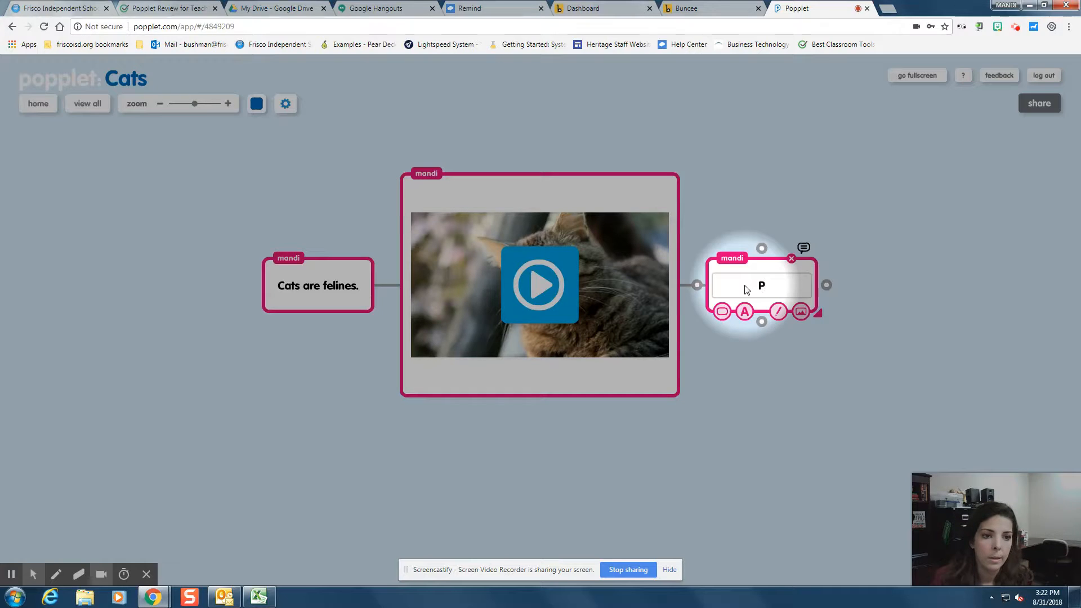
type("Peop")
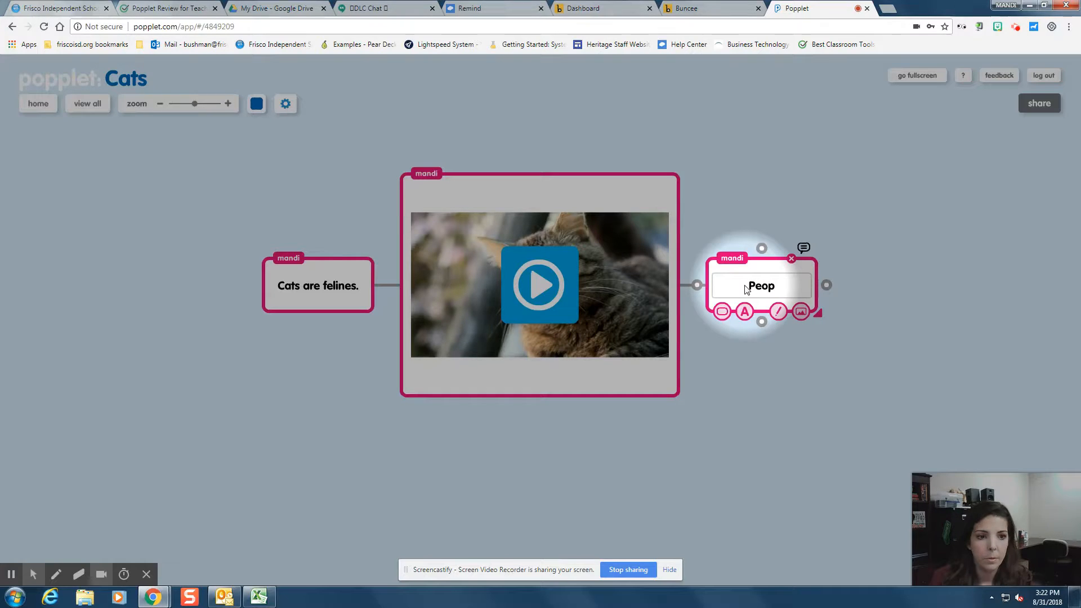
type("le say ca")
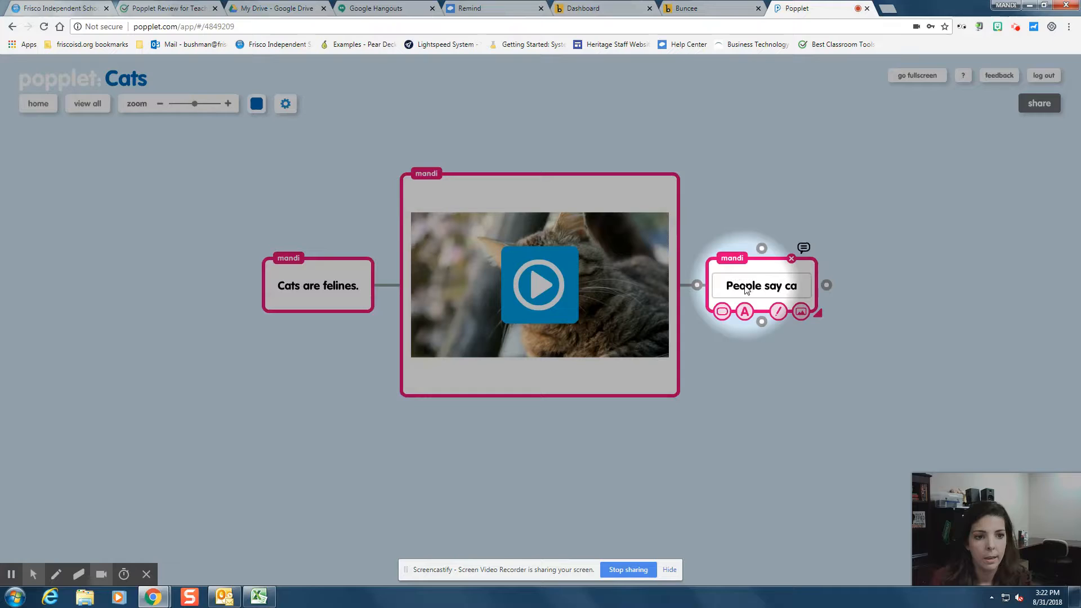
type("ts have")
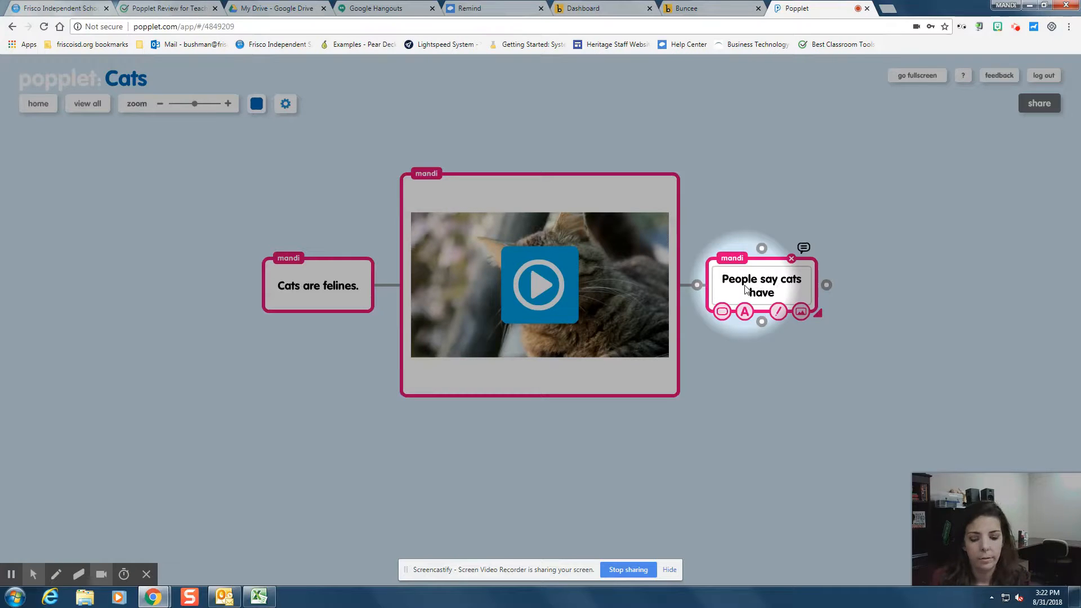
type(" 9 lives")
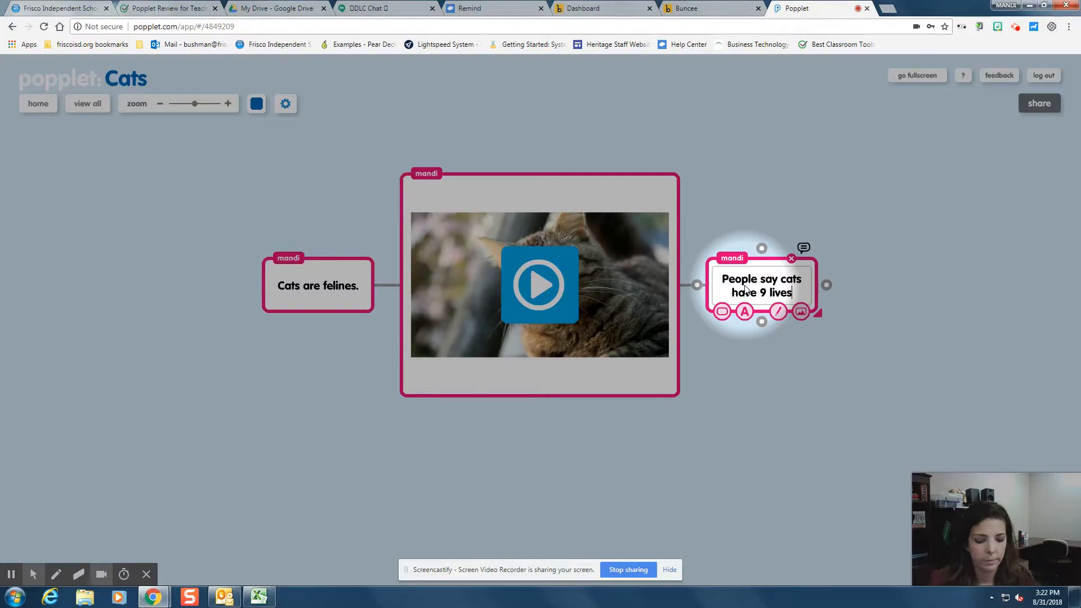
type(".")
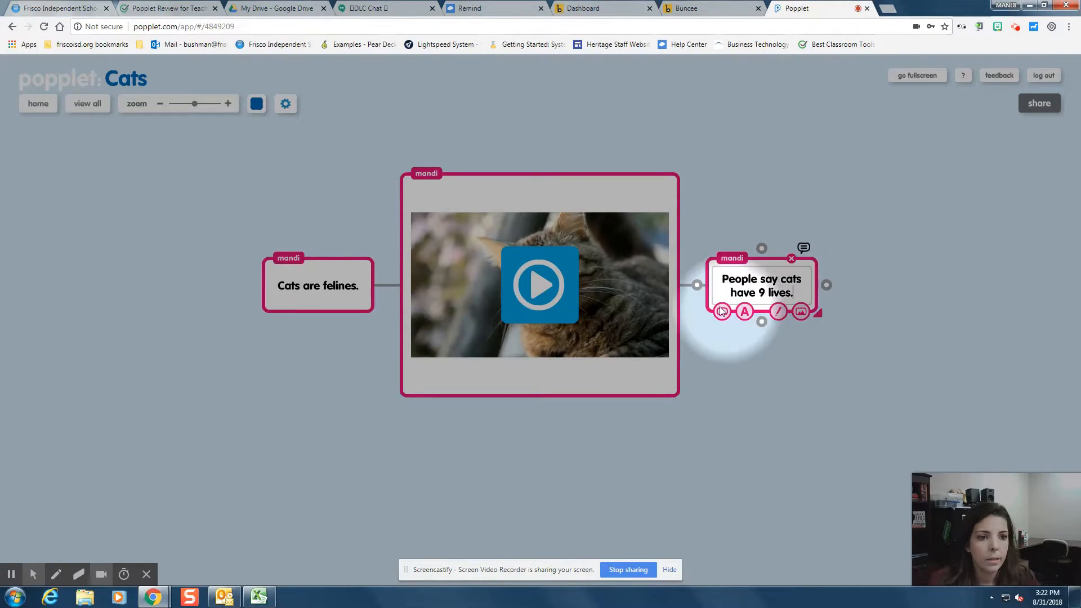
Move the two text popples outward and up, to the upper left and upper right of the video popple
left_click(320, 297)
left_click_drag(319, 297, 169, 208)
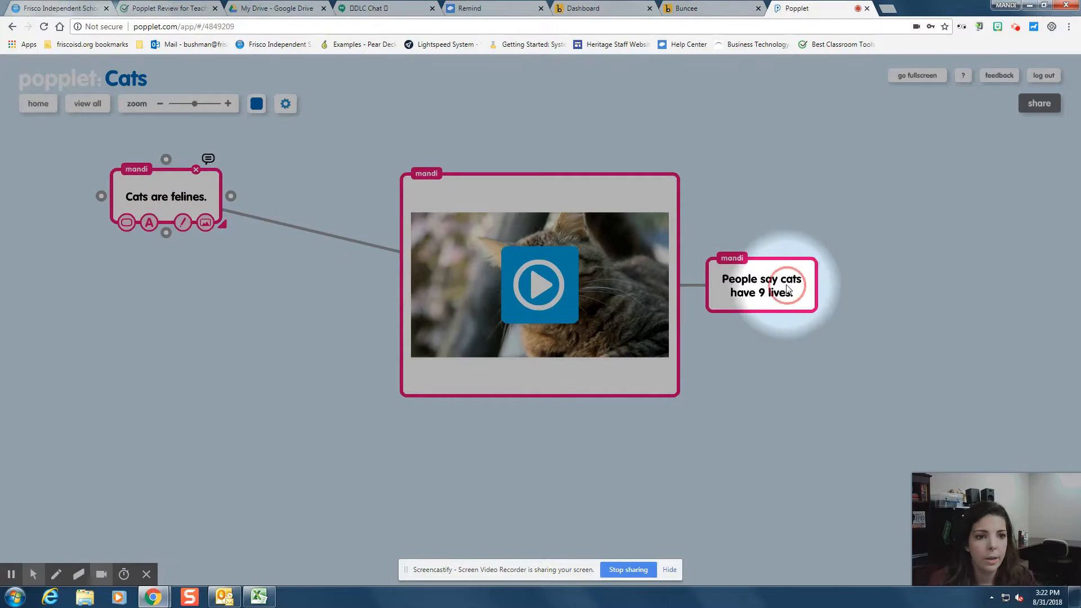
left_click_drag(787, 290, 903, 189)
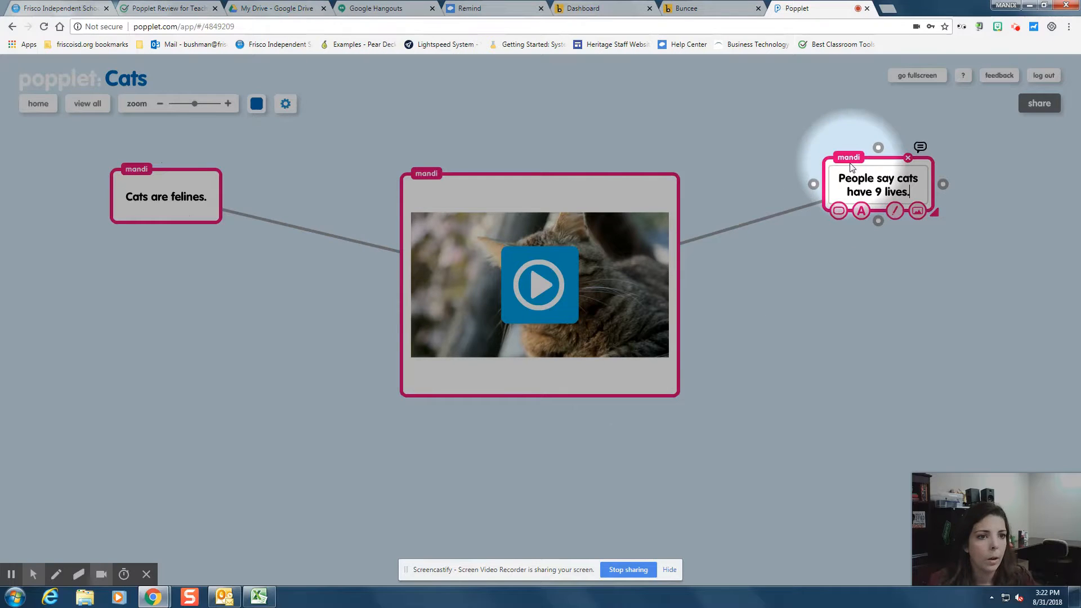
Look at the comment view of the "People say cats have 9 lives." popple and the video popple's comment option
left_click(920, 148)
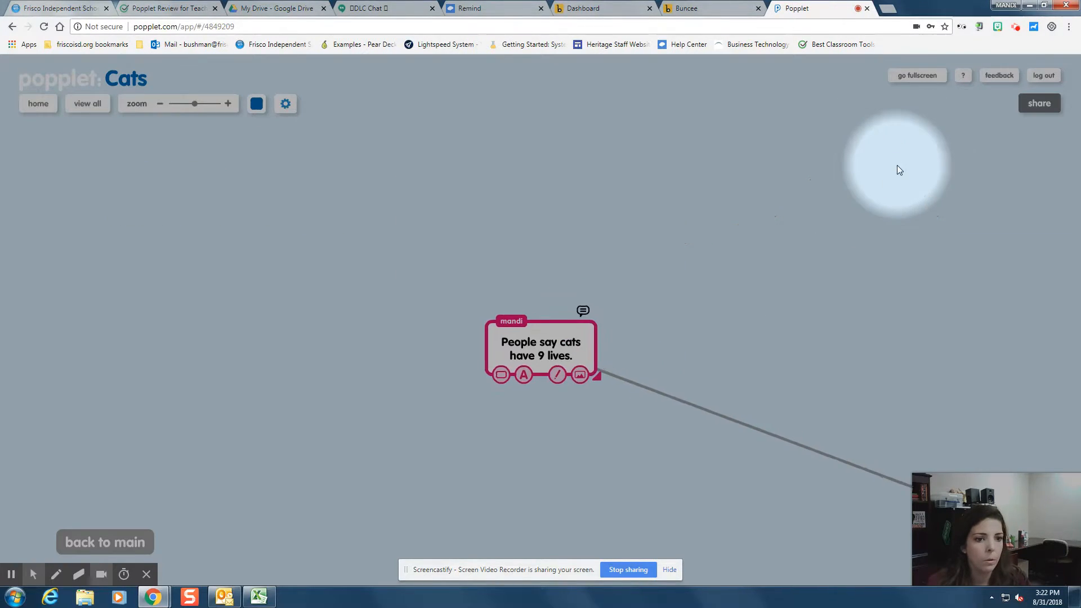
left_click(582, 311)
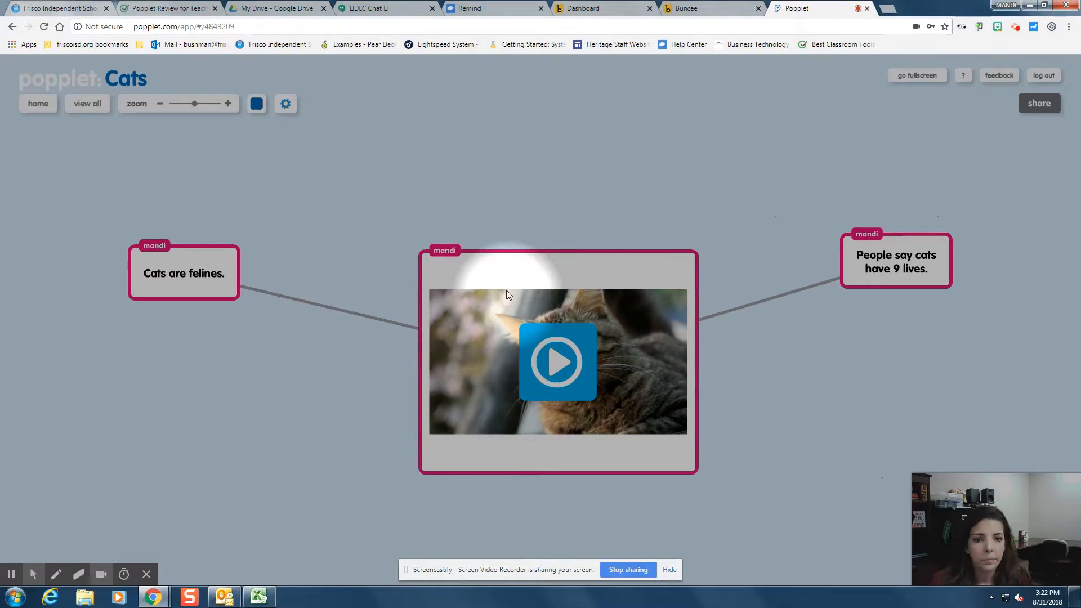
left_click(509, 295)
left_click(683, 241)
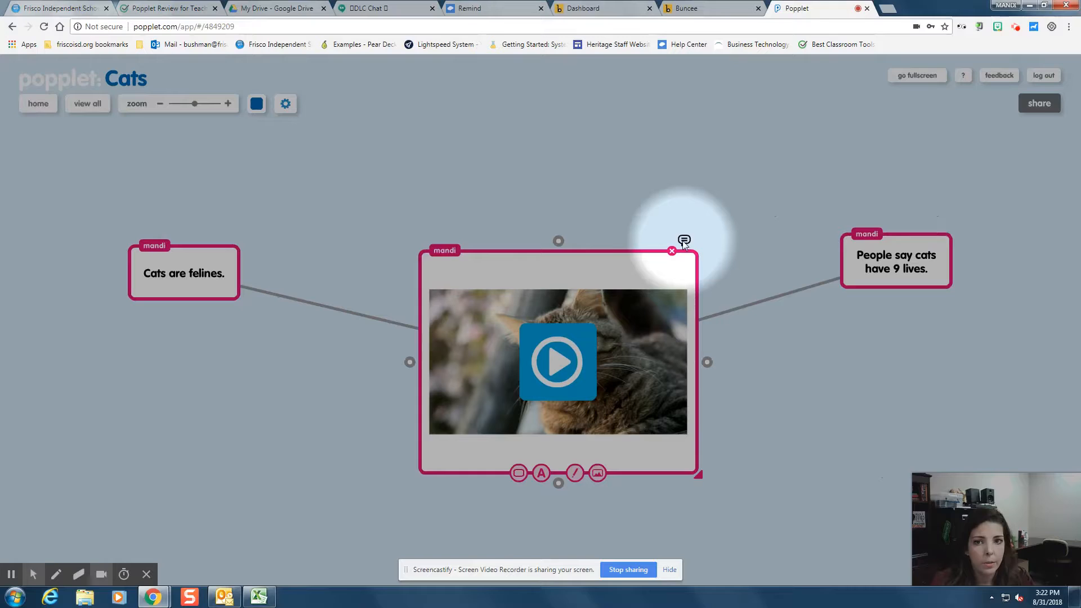
Look through the board's settings, including its export, labs and view options
left_click(160, 104)
left_click(160, 105)
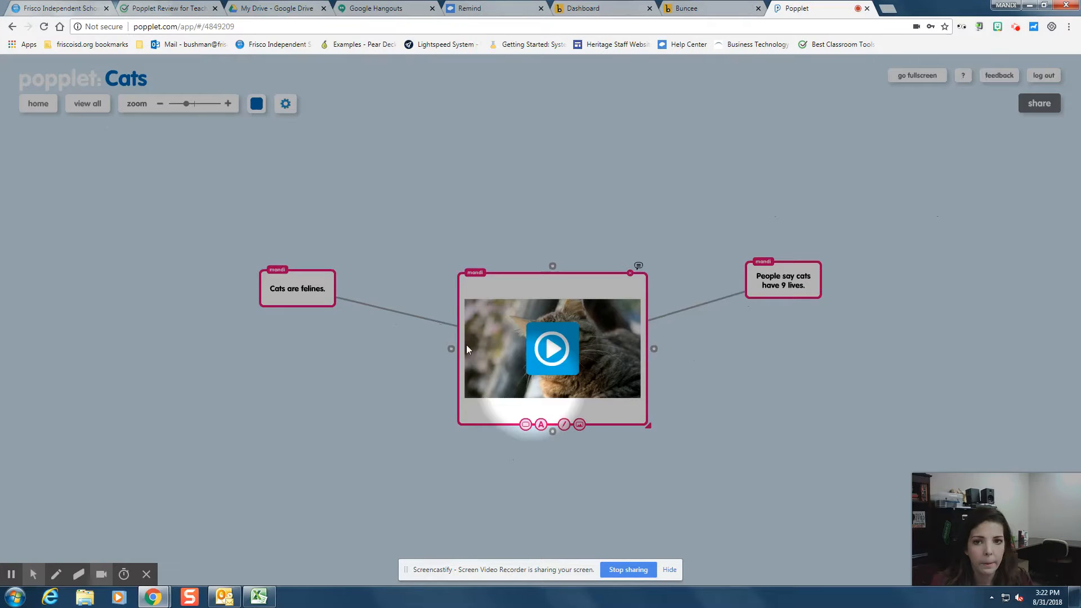
left_click(286, 105)
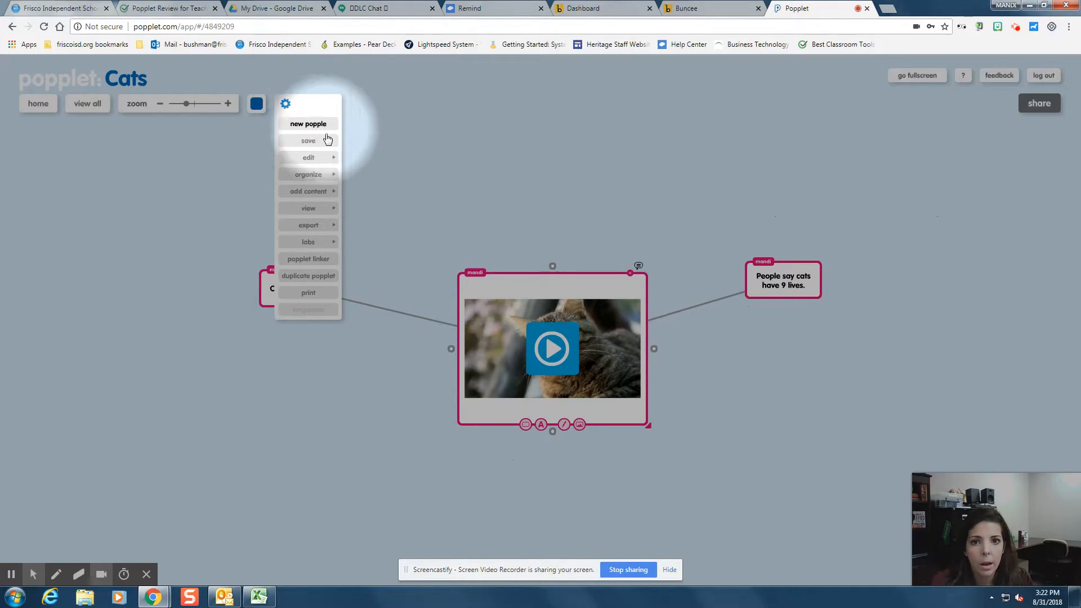
mouse_move(327, 162)
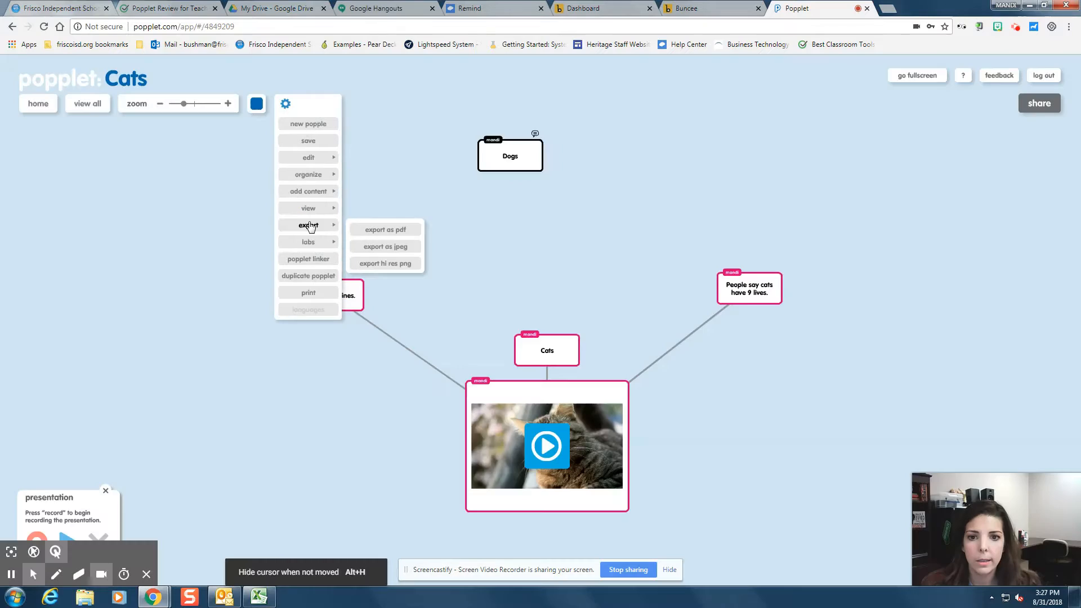
mouse_move(317, 249)
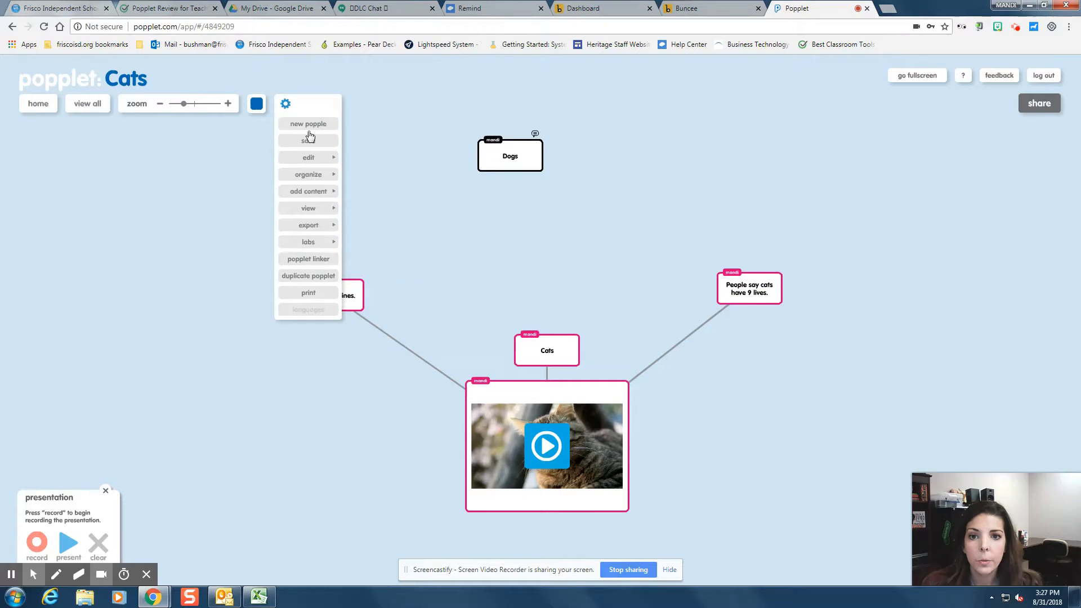
mouse_move(310, 221)
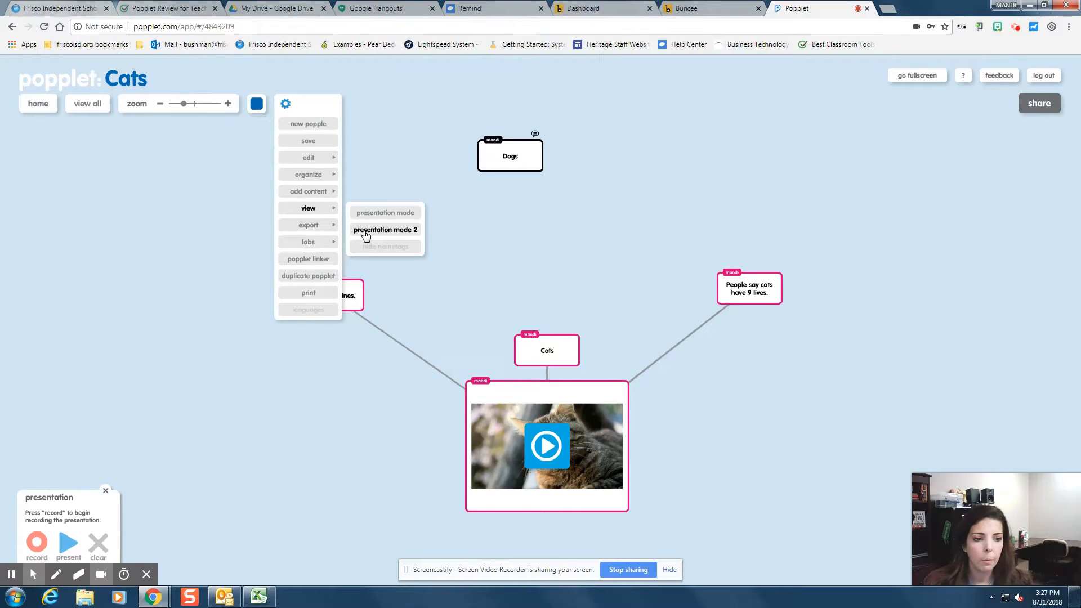
Start presentation mode 2 and add a first frame enlarged to enclose the whole video popple
left_click(366, 231)
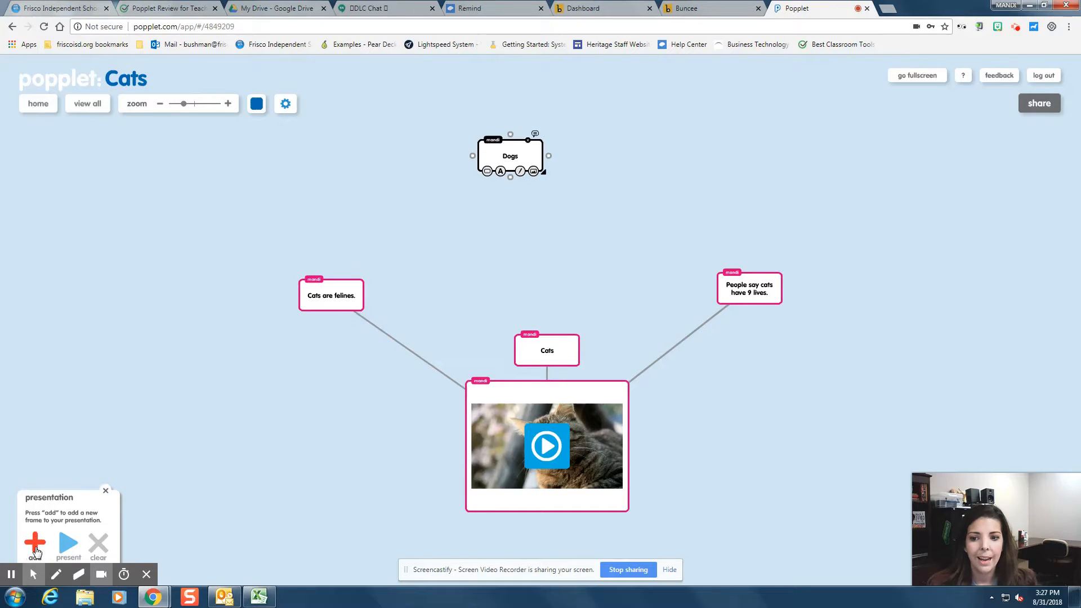
left_click(35, 543)
left_click_drag(525, 306, 498, 391)
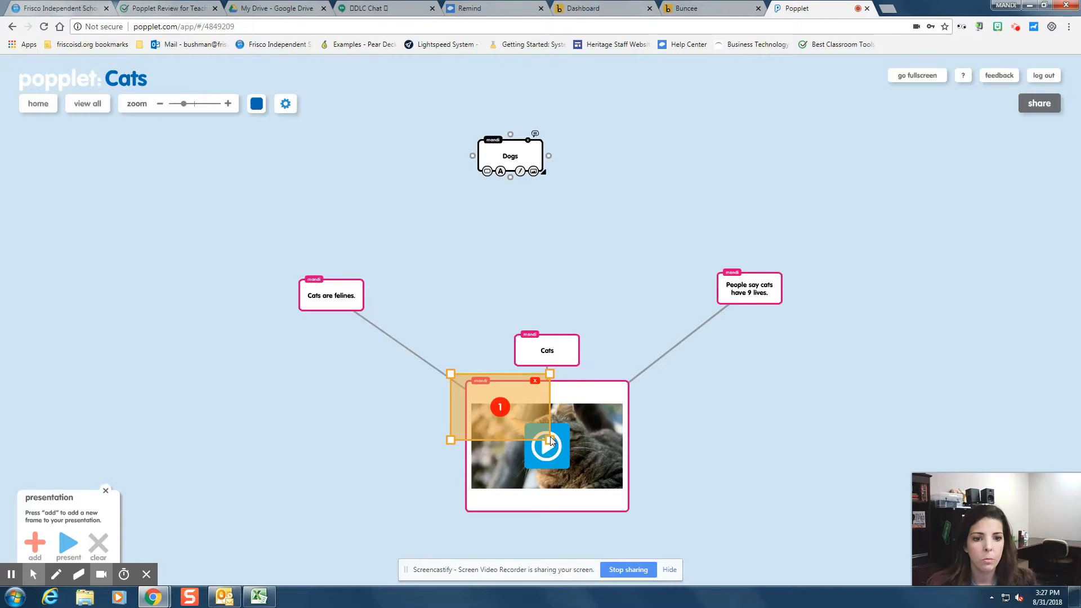
left_click_drag(549, 440, 660, 538)
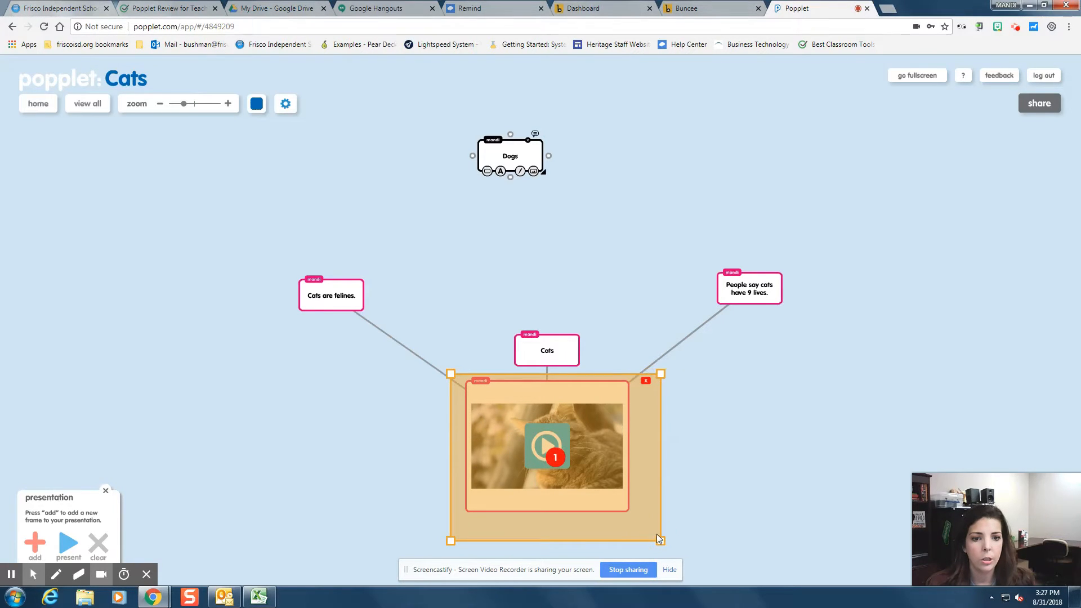
Add a second presentation frame around "Cats are felines." and a third around "People say cats have 9 lives."
left_click(35, 542)
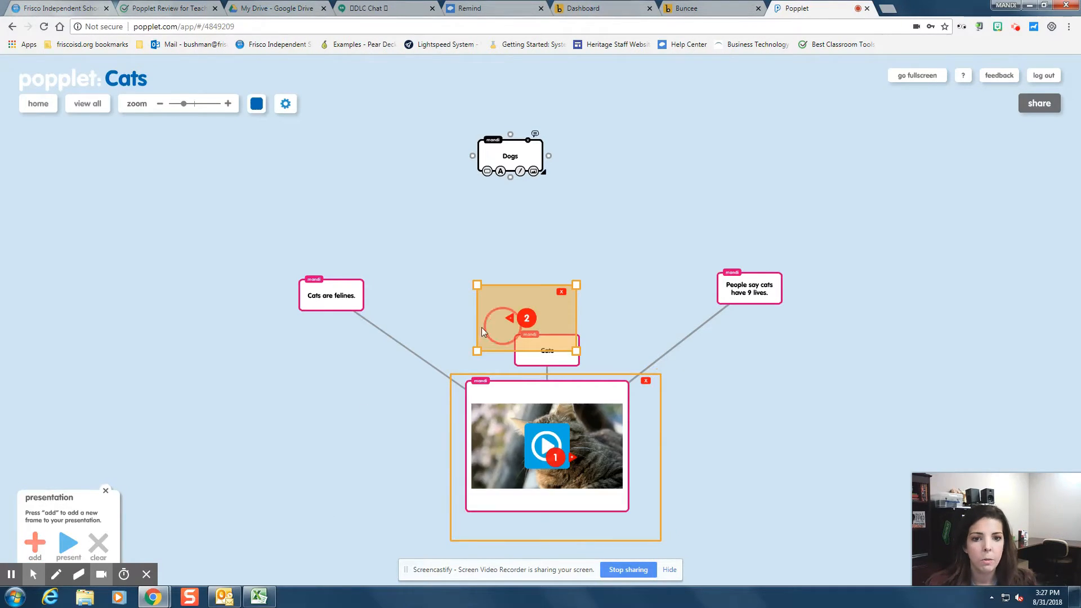
left_click_drag(506, 302, 303, 279)
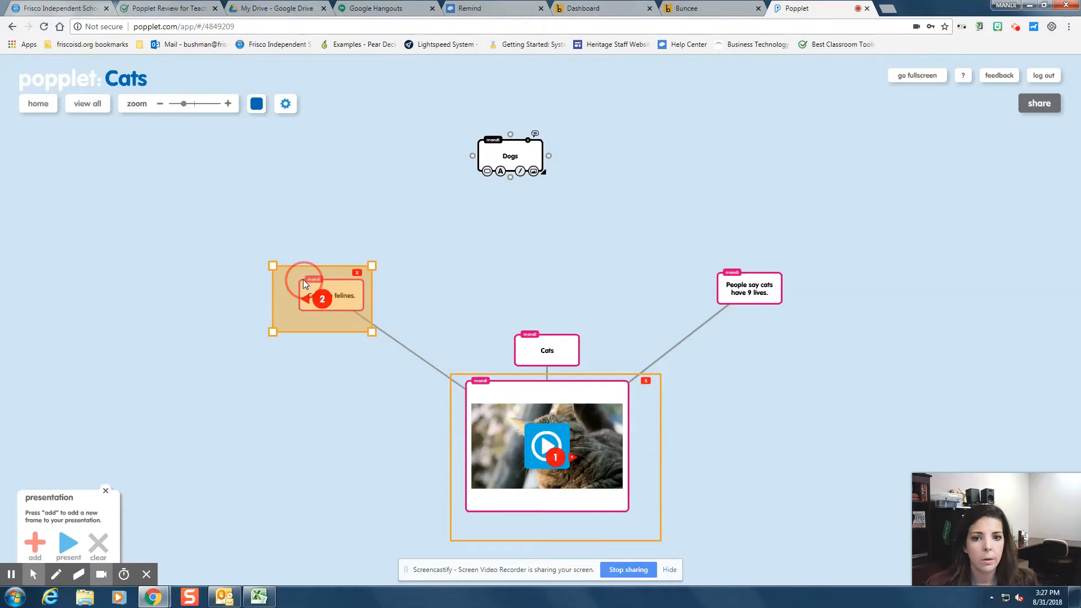
left_click(35, 542)
left_click_drag(551, 319, 773, 289)
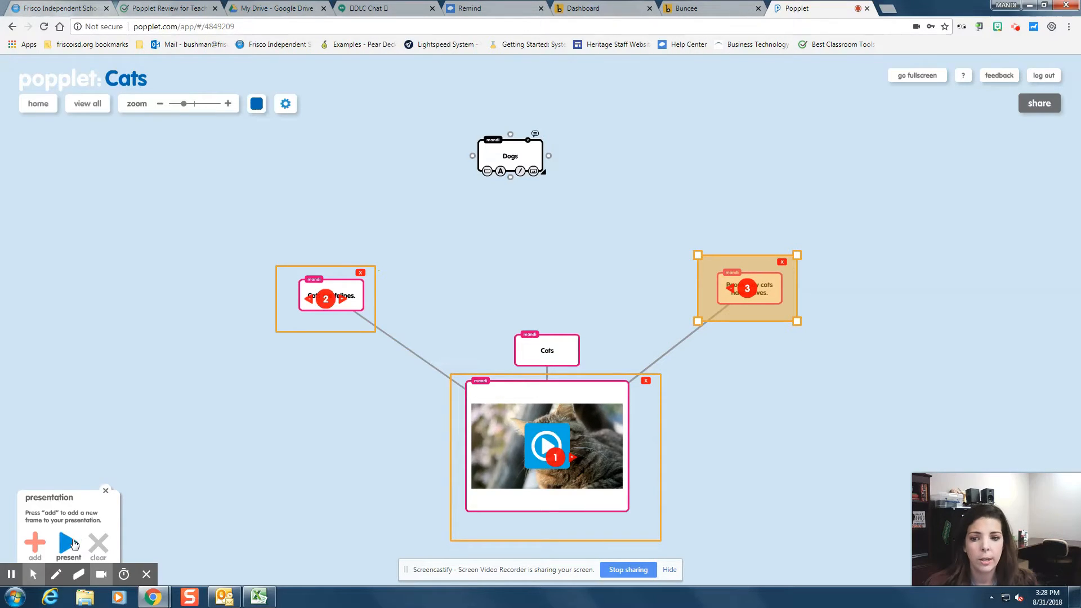
Play the presentation through its three frames, and return to the board
left_click(69, 542)
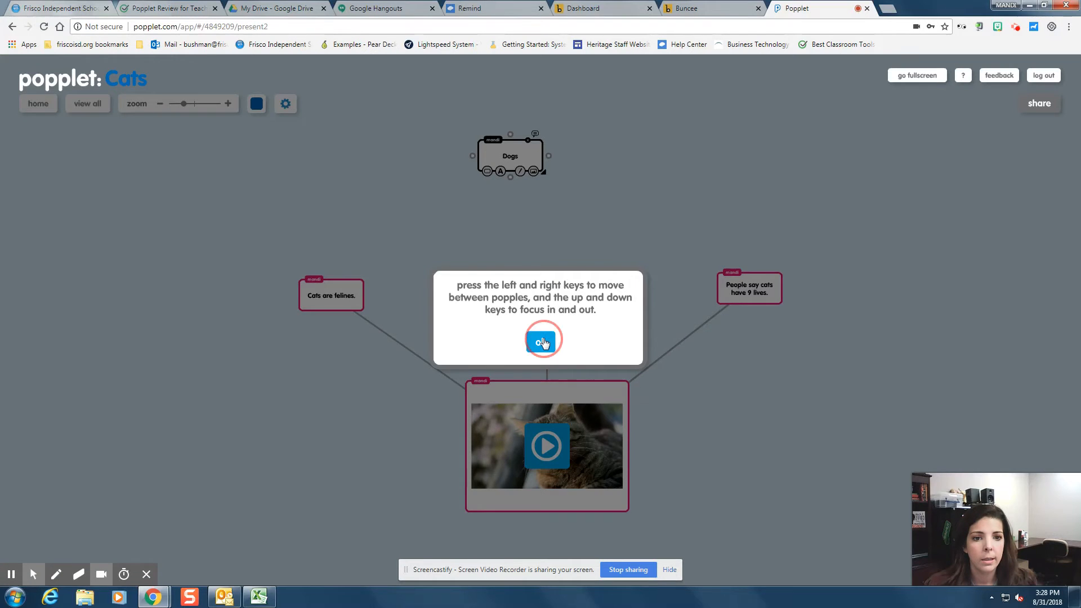
left_click(542, 342)
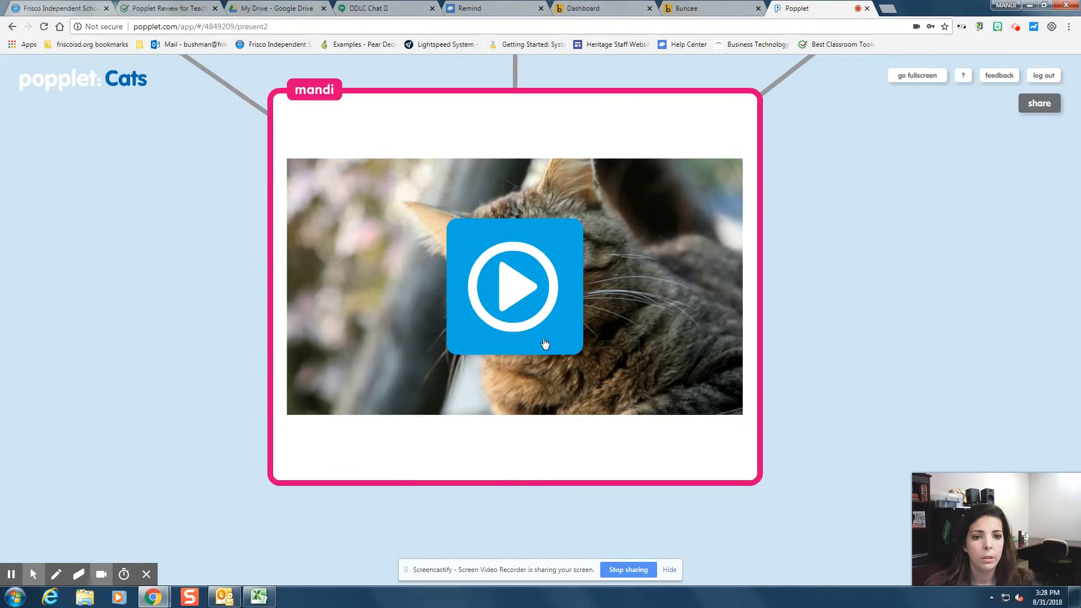
key("Right")
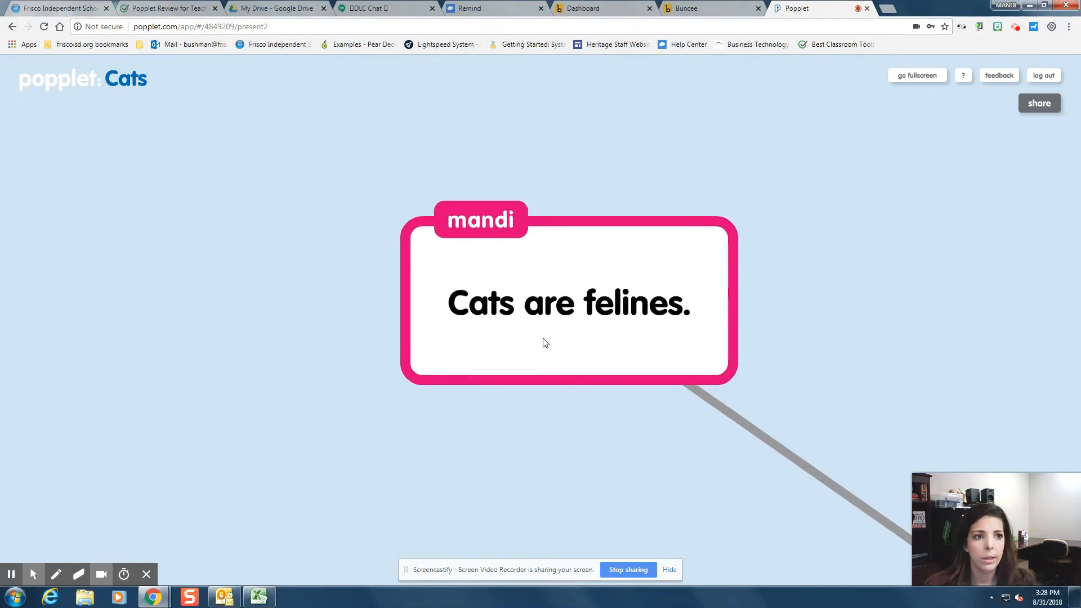
key("Right")
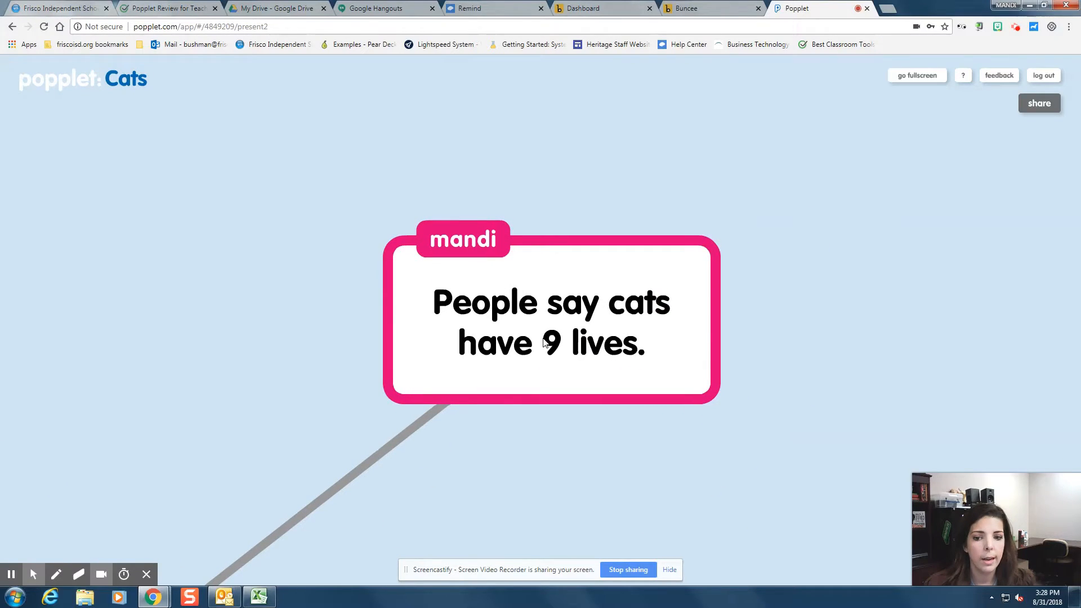
key("Escape")
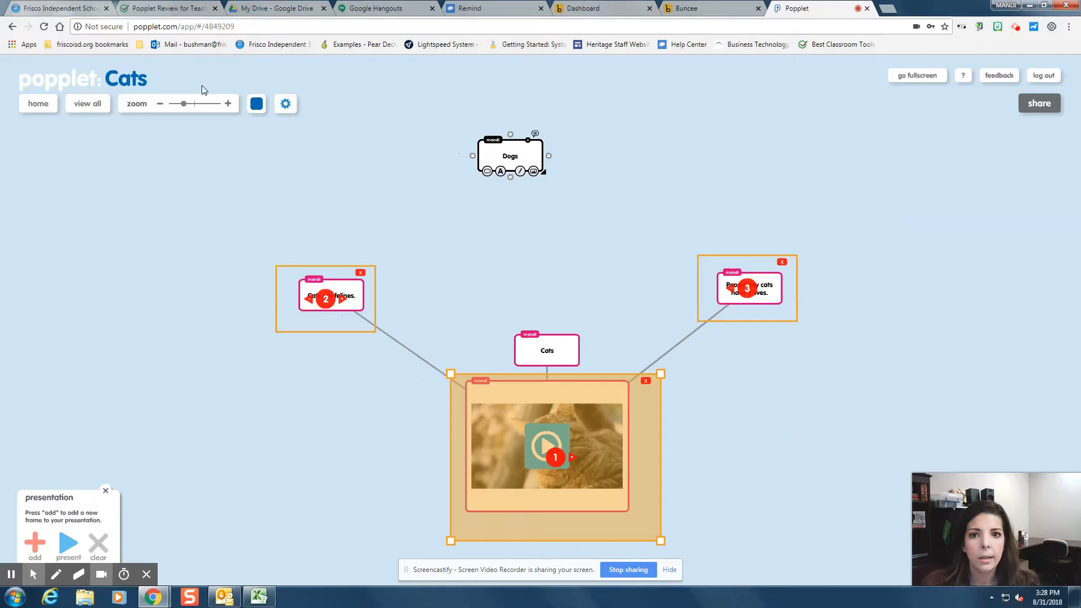
Switch the board from presentation mode 2 to the recorded presentation mode
left_click(286, 103)
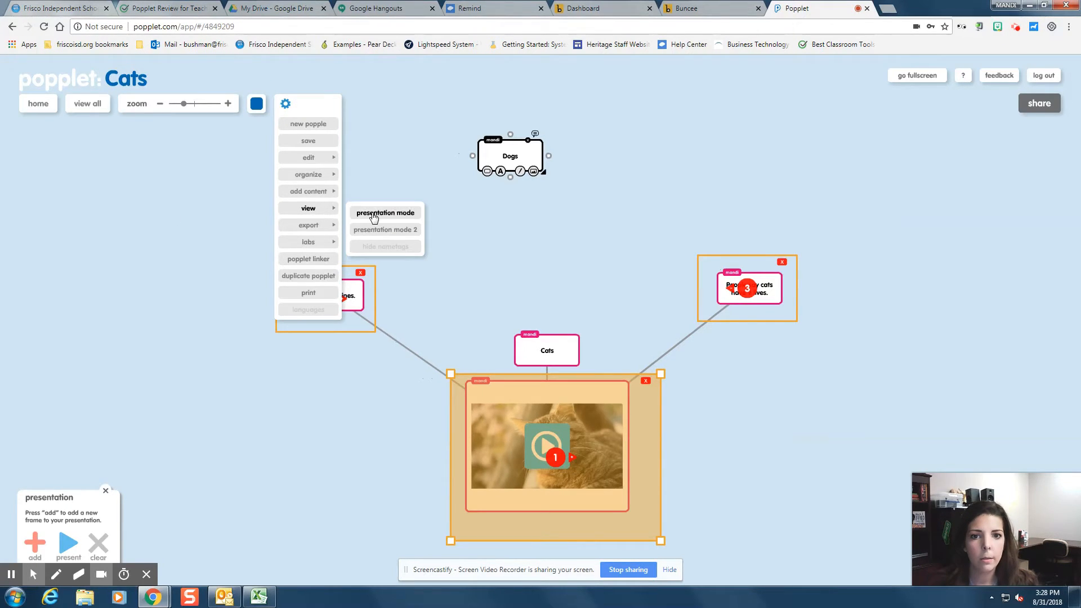
left_click(372, 214)
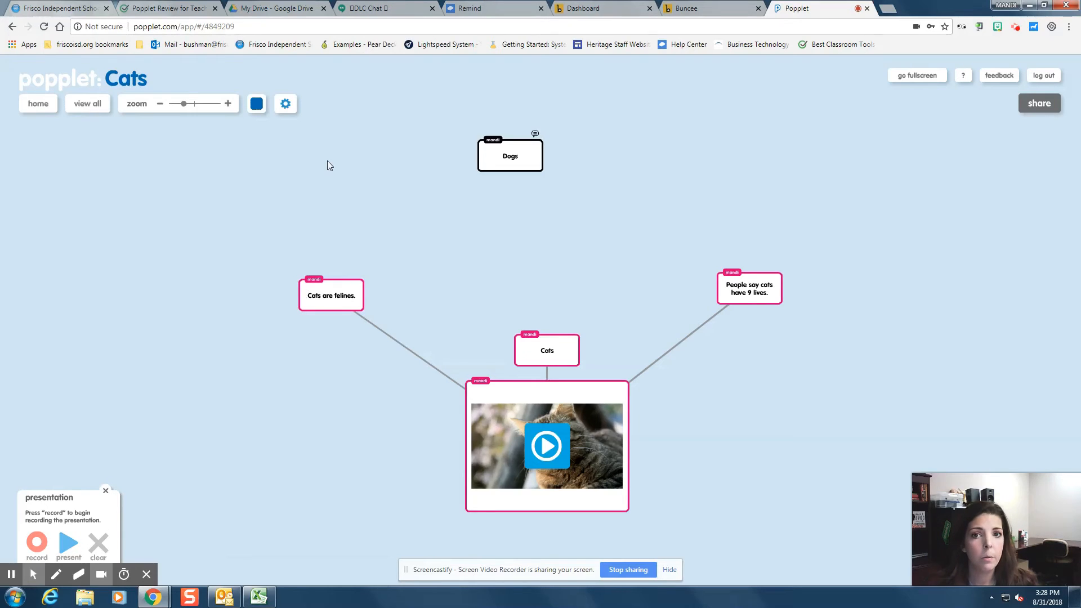
Review the board's print, labs and export options
left_click(285, 105)
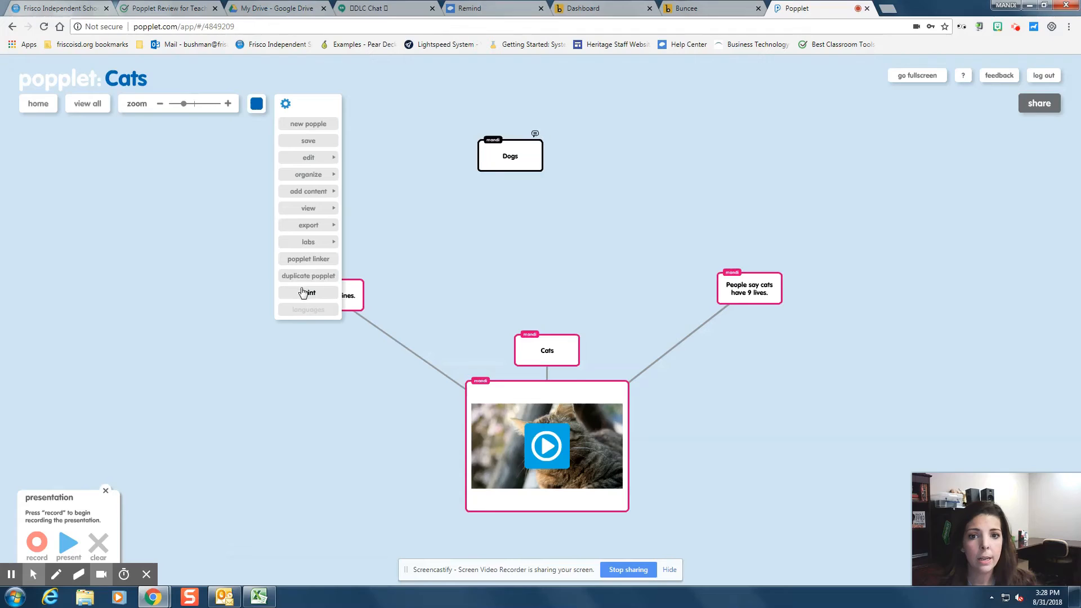
mouse_move(313, 246)
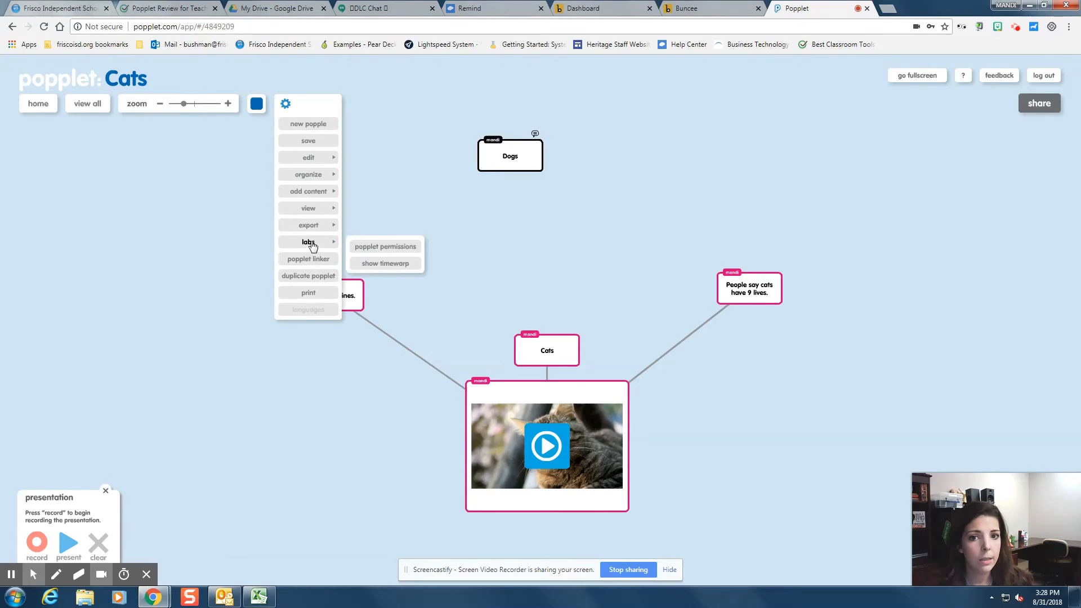
mouse_move(318, 225)
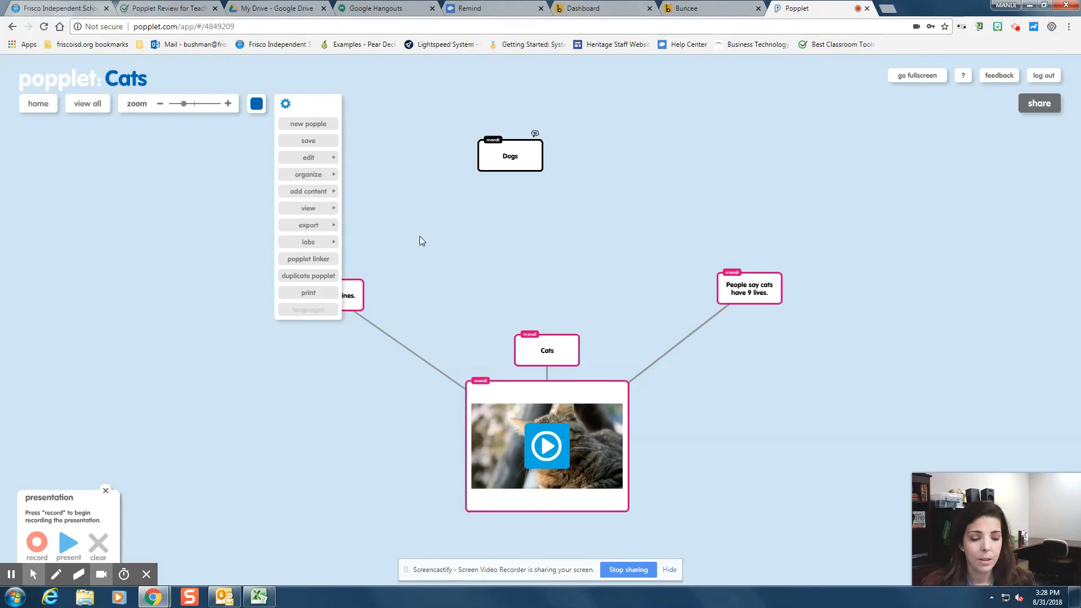
left_click(134, 184)
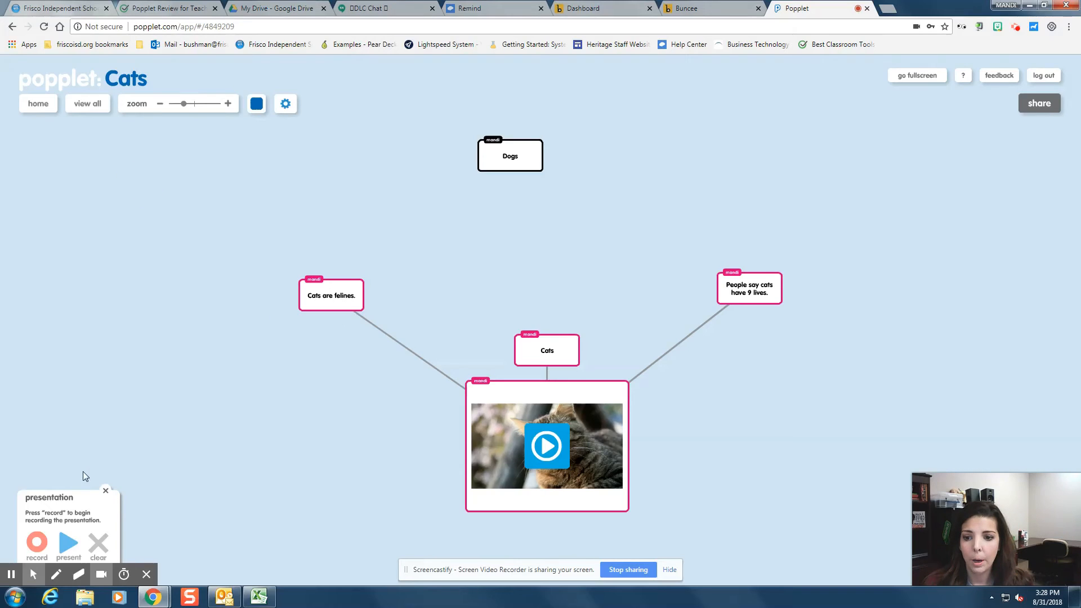
Close the presentation controls, and open the example popplet "cars!" from the home page
left_click(105, 491)
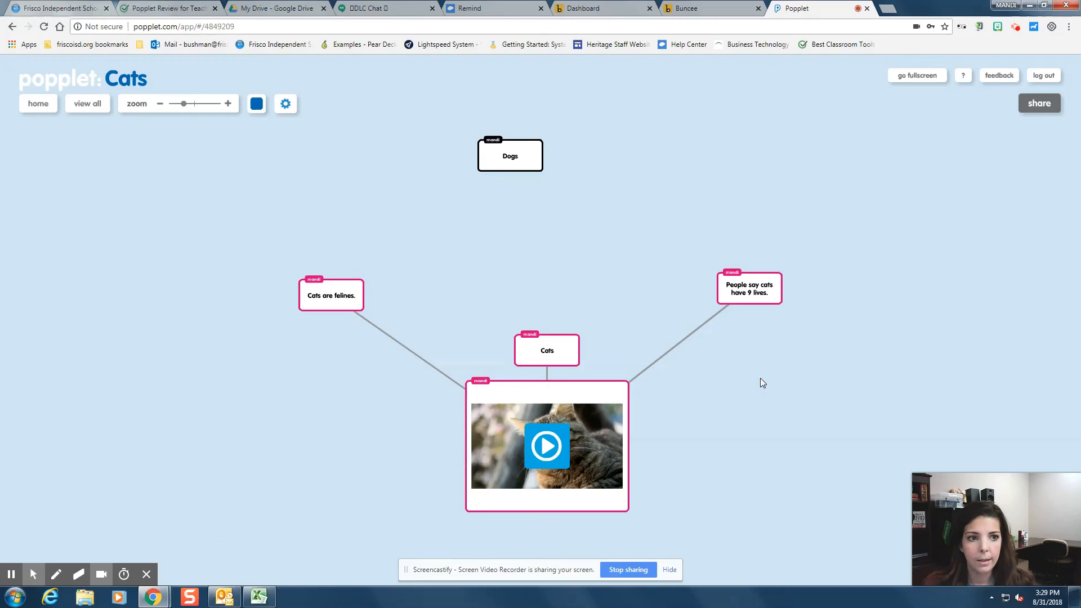
left_click(54, 109)
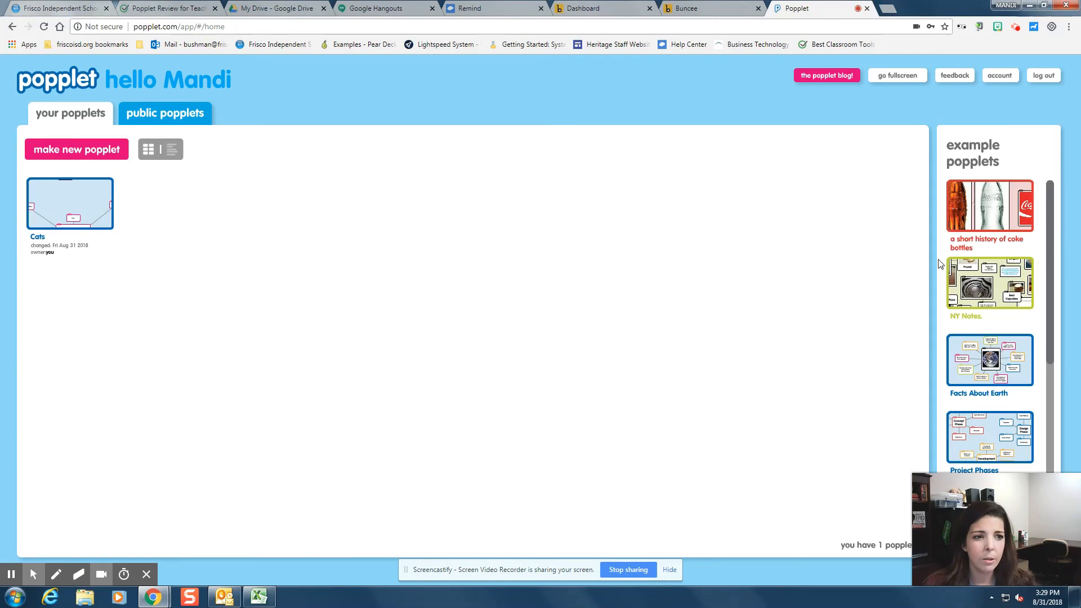
left_click_drag(1055, 285, 1054, 413)
left_click(972, 316)
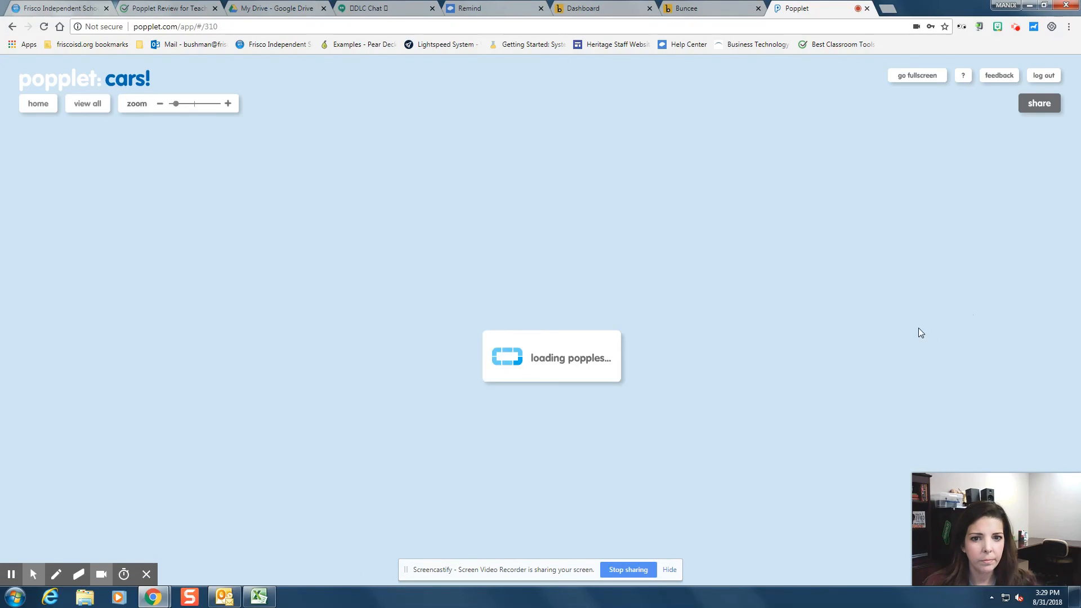